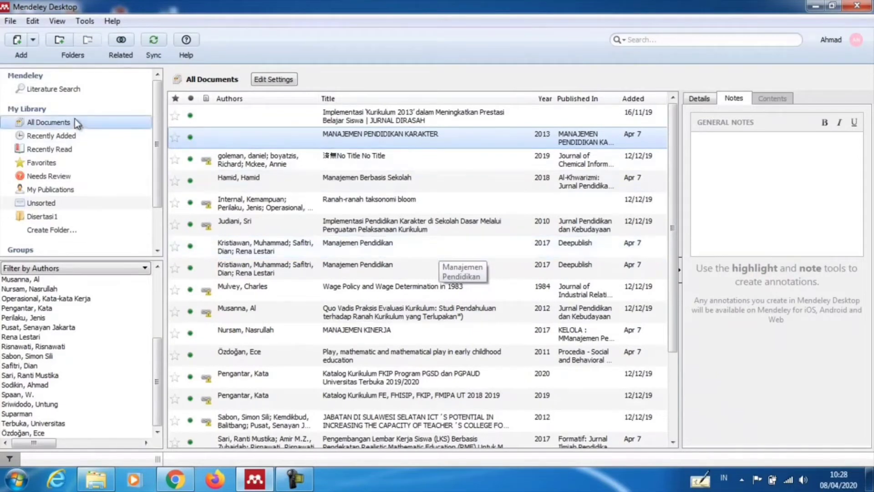
Step: Start a manual library entry and set its document type to Book
{"action": "left_click", "coordinate": [32, 42]}
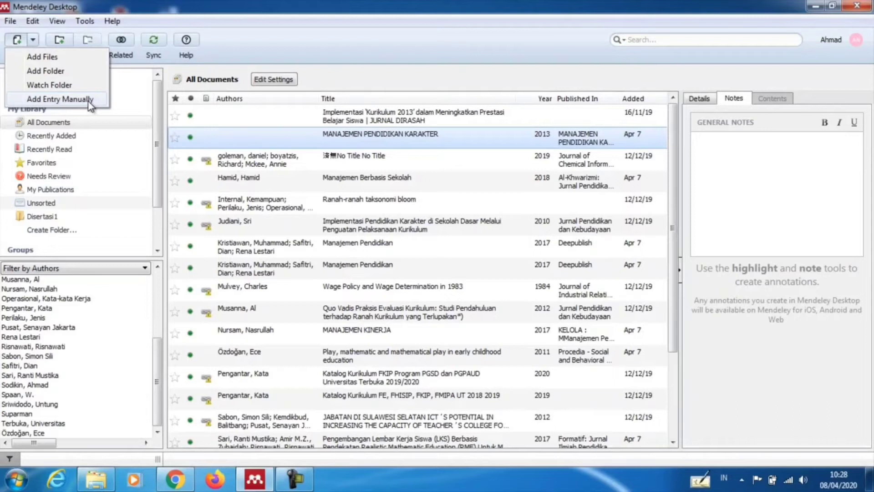
{"action": "left_click", "coordinate": [60, 99]}
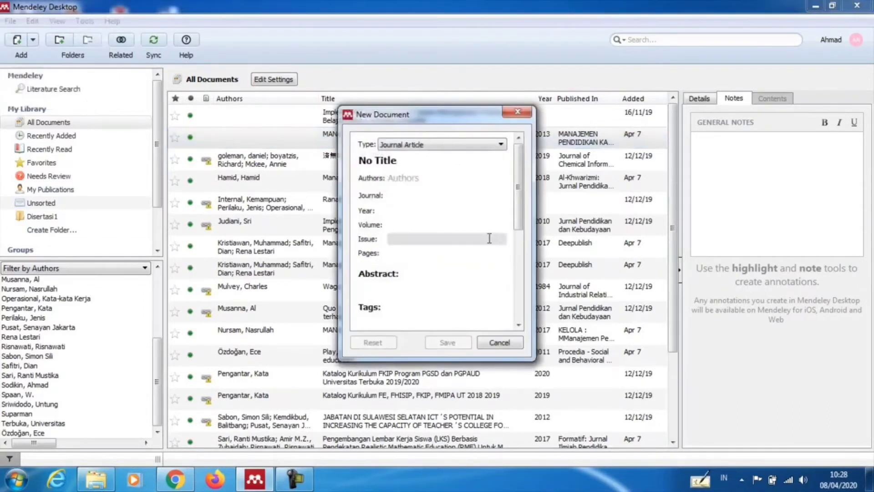
{"action": "mouse_move", "coordinate": [519, 164]}
{"action": "left_mouse_down"}
{"action": "mouse_move", "coordinate": [523, 229]}
{"action": "mouse_move", "coordinate": [520, 152]}
{"action": "left_mouse_up"}
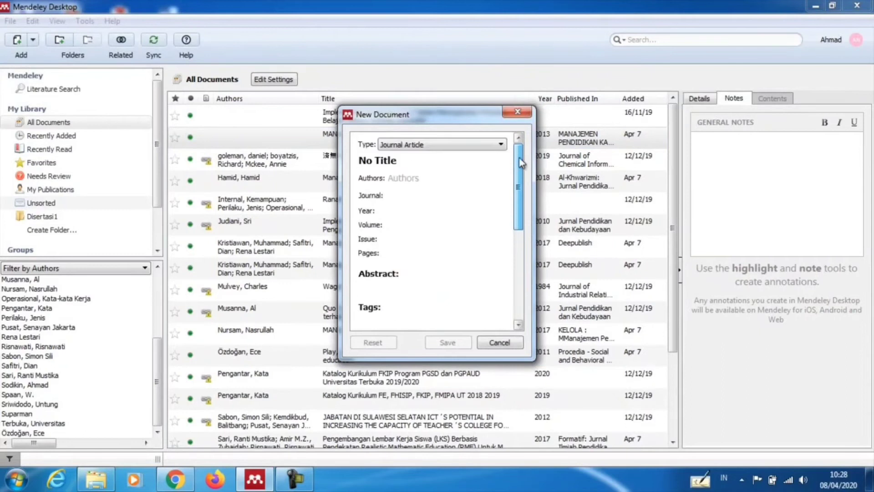
{"action": "left_click", "coordinate": [490, 146]}
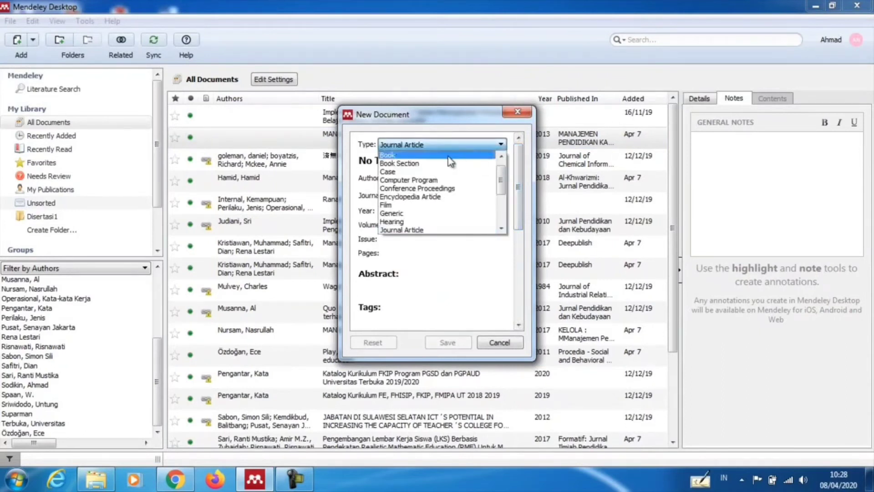
{"action": "left_click_drag", "start_coordinate": [500, 182], "coordinate": [496, 191]}
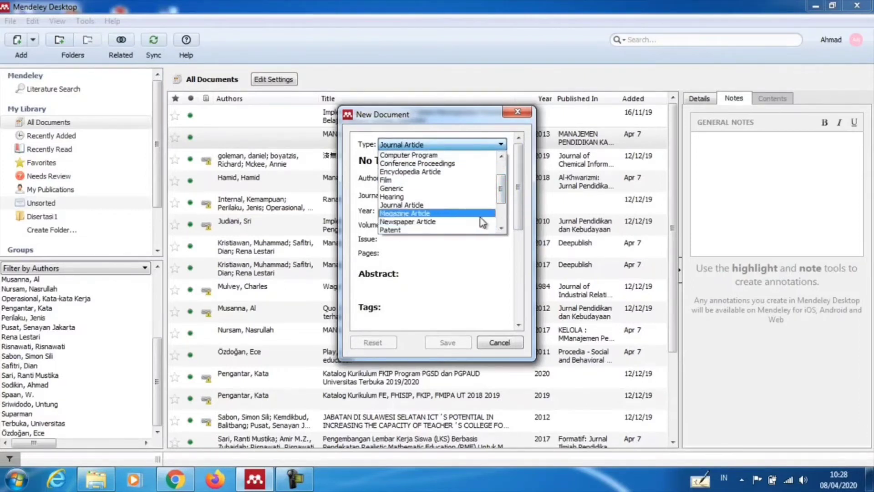
{"action": "left_click_drag", "start_coordinate": [503, 188], "coordinate": [501, 167]}
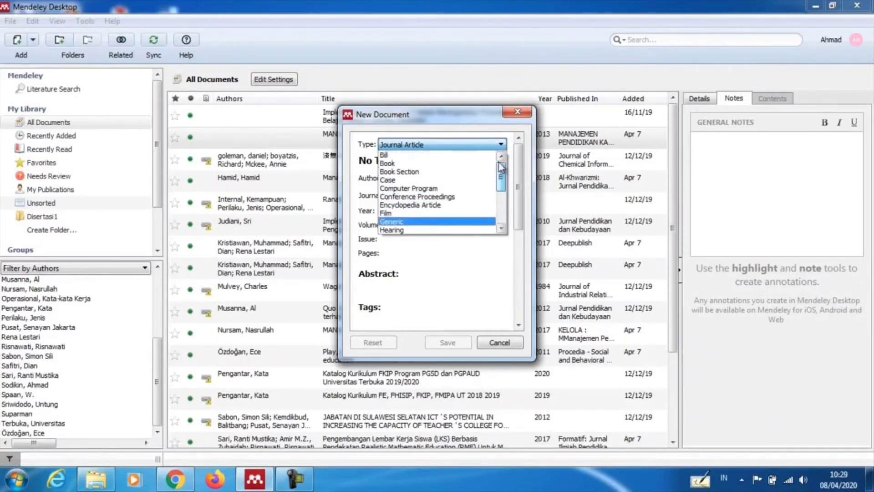
{"action": "left_click", "coordinate": [409, 165]}
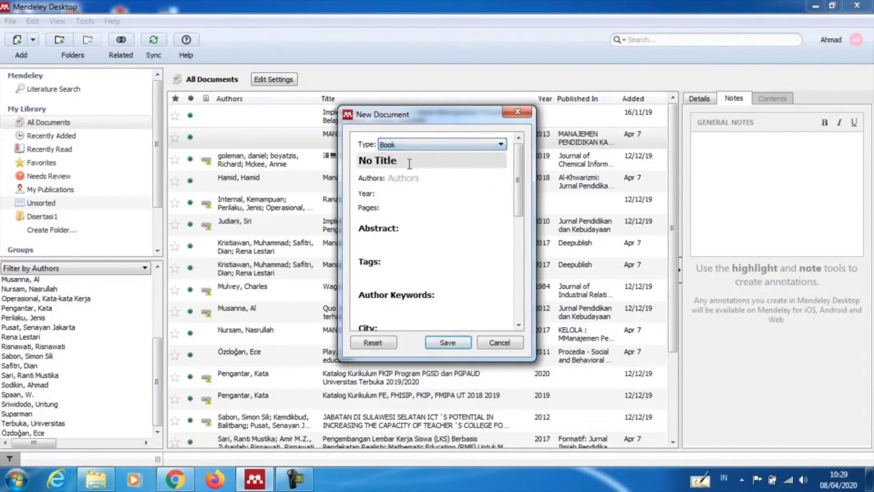
Step: Go through the new book entry's author, year, pages, city, edition and publisher fields without filling them in, and close the form
{"action": "left_click", "coordinate": [428, 182]}
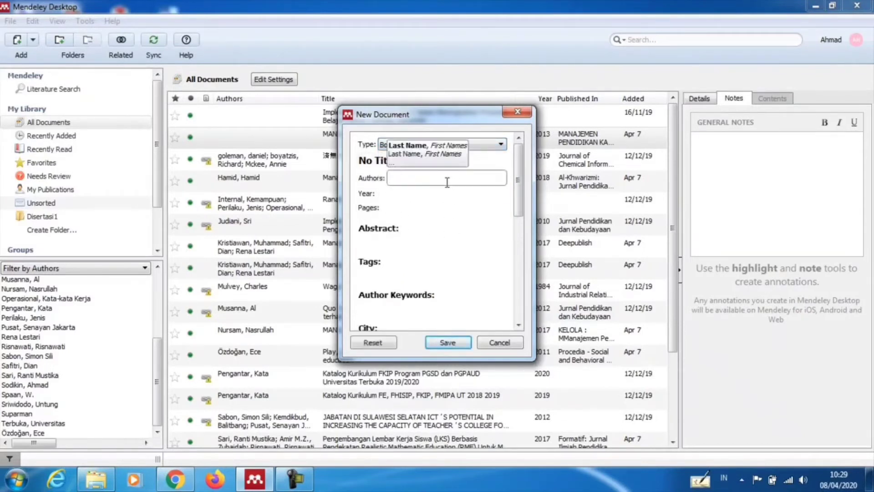
{"action": "left_click", "coordinate": [415, 194]}
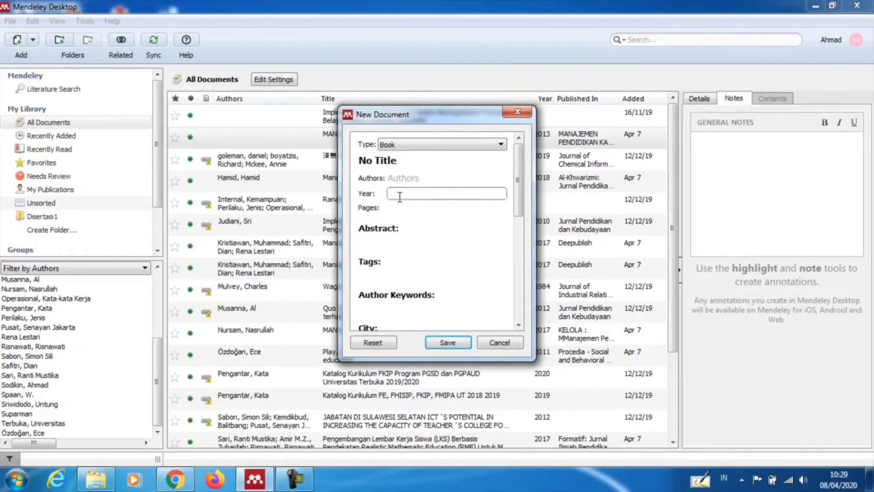
{"action": "left_click", "coordinate": [406, 208]}
{"action": "left_click_drag", "start_coordinate": [518, 180], "coordinate": [520, 203]}
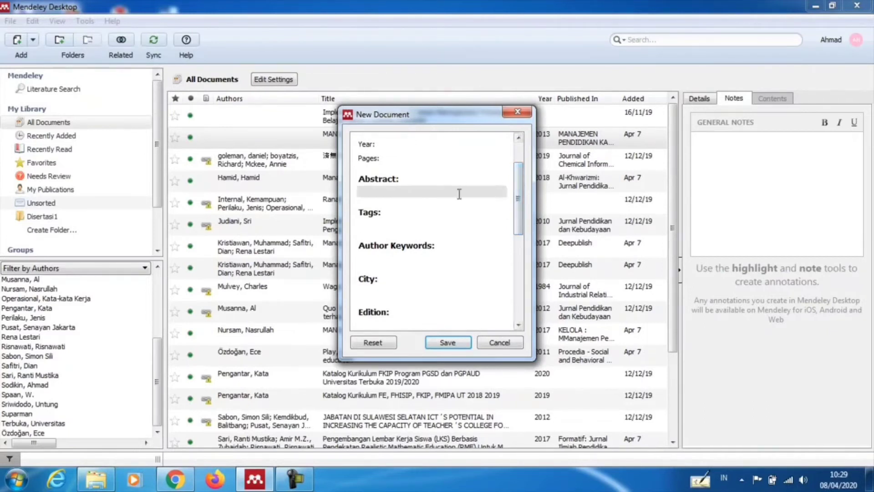
{"action": "left_click_drag", "start_coordinate": [521, 202], "coordinate": [520, 235]}
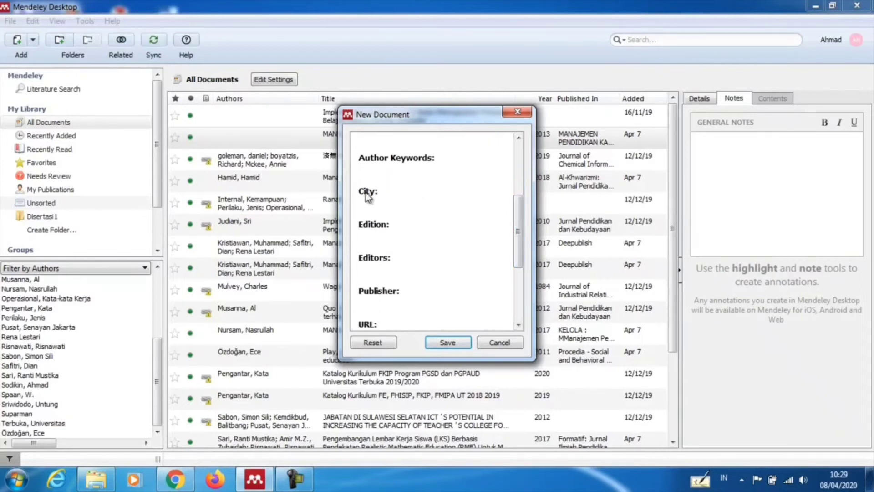
{"action": "left_click", "coordinate": [377, 203]}
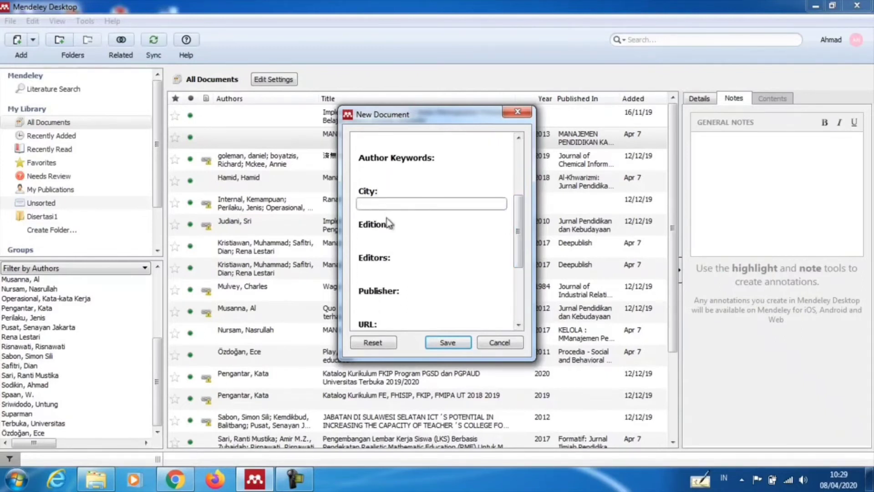
{"action": "left_click", "coordinate": [381, 237]}
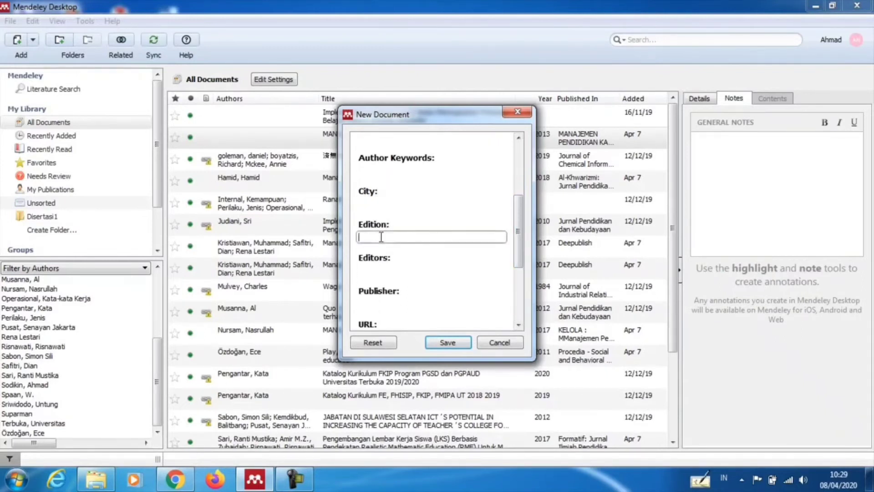
{"action": "left_click", "coordinate": [398, 269]}
{"action": "left_click", "coordinate": [479, 250]}
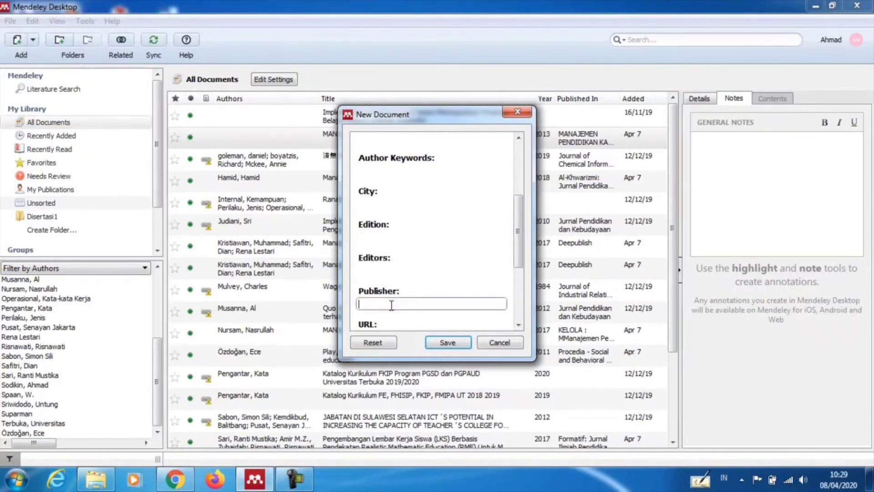
{"action": "left_click_drag", "start_coordinate": [521, 233], "coordinate": [522, 187]}
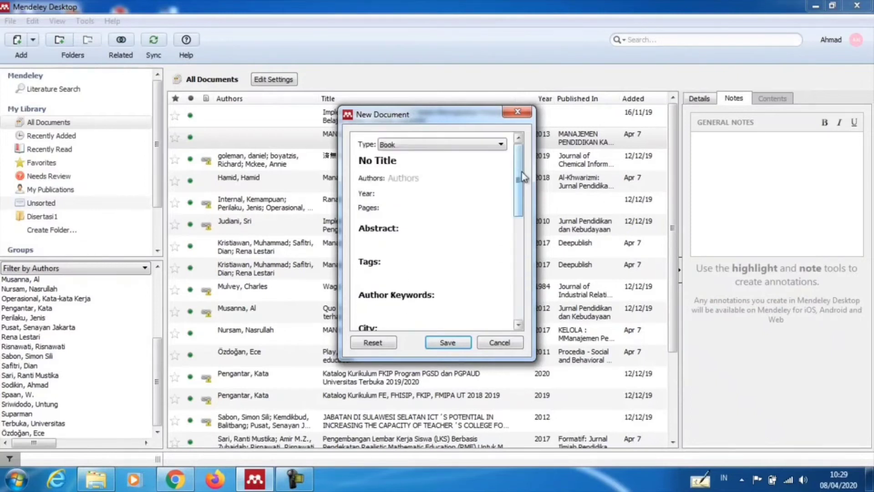
{"action": "left_click", "coordinate": [457, 343]}
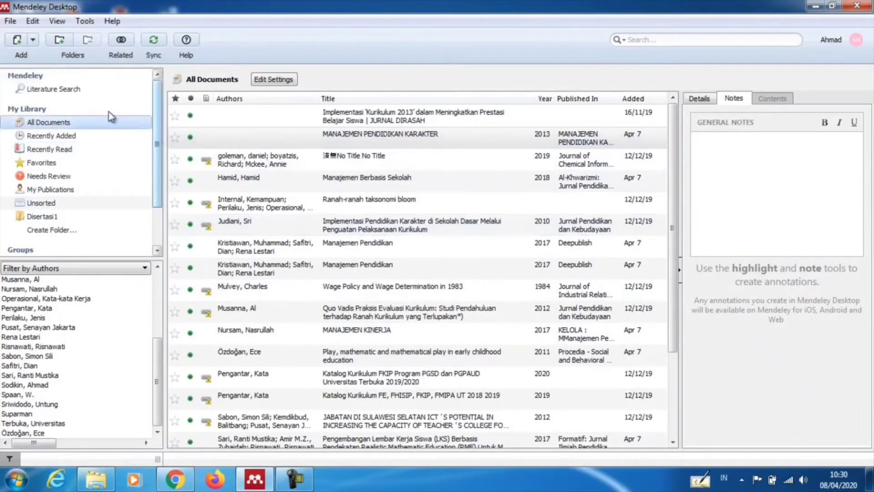
Step: Add the file Jurnal from the Downloads > Documents folder to the library and synchronize the library
{"action": "left_click", "coordinate": [31, 41]}
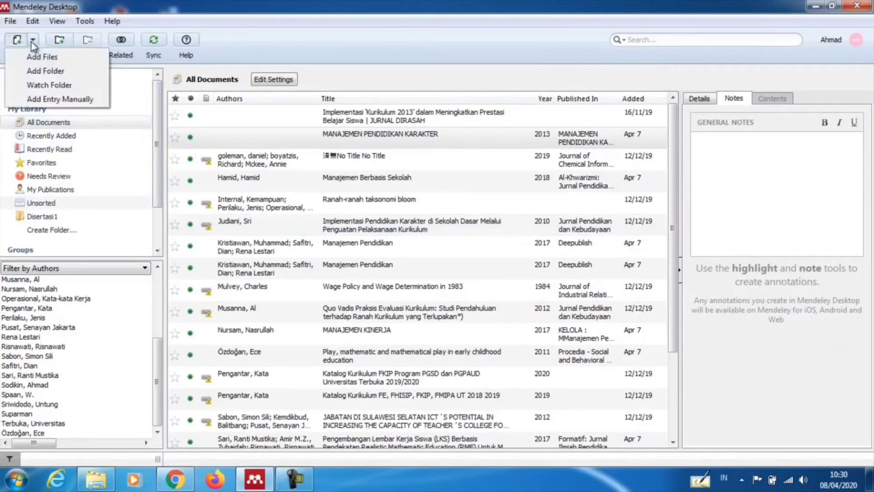
{"action": "left_click", "coordinate": [41, 58]}
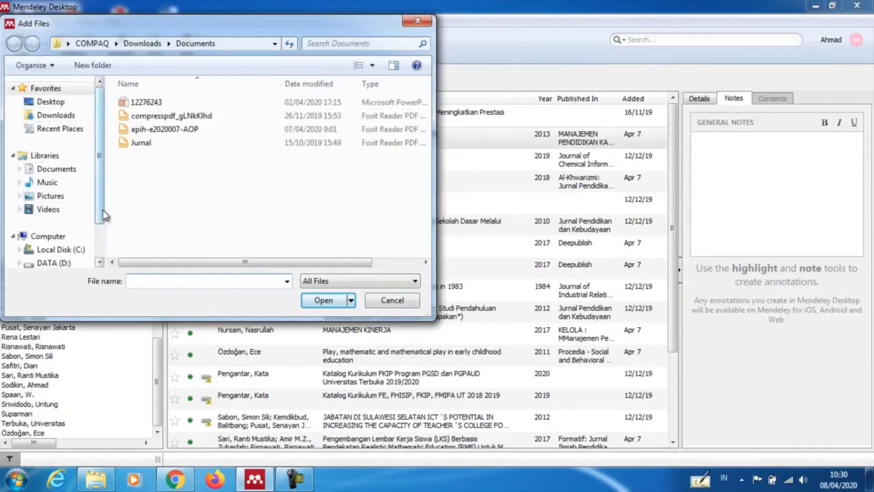
{"action": "scroll", "coordinate": [101, 167], "scroll_direction": "down", "scroll_amount": 1}
{"action": "scroll", "coordinate": [102, 170], "scroll_direction": "up", "scroll_amount": 1}
{"action": "left_click", "coordinate": [142, 149]}
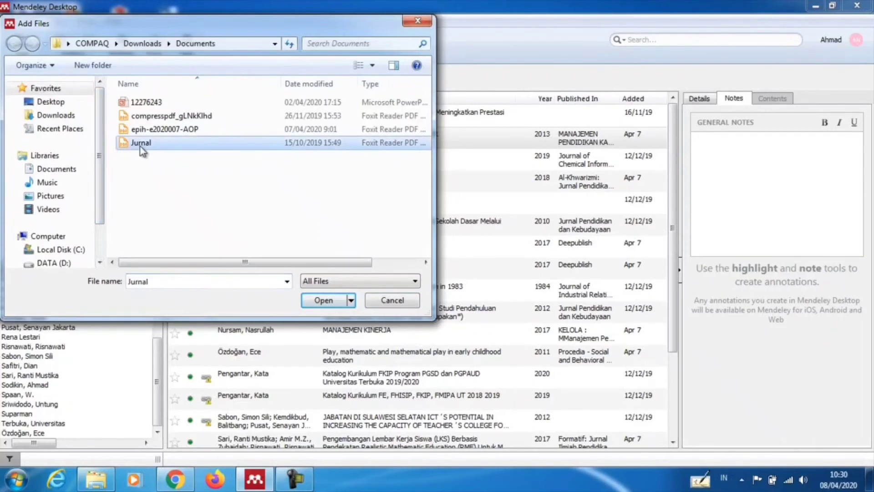
{"action": "left_click", "coordinate": [324, 301]}
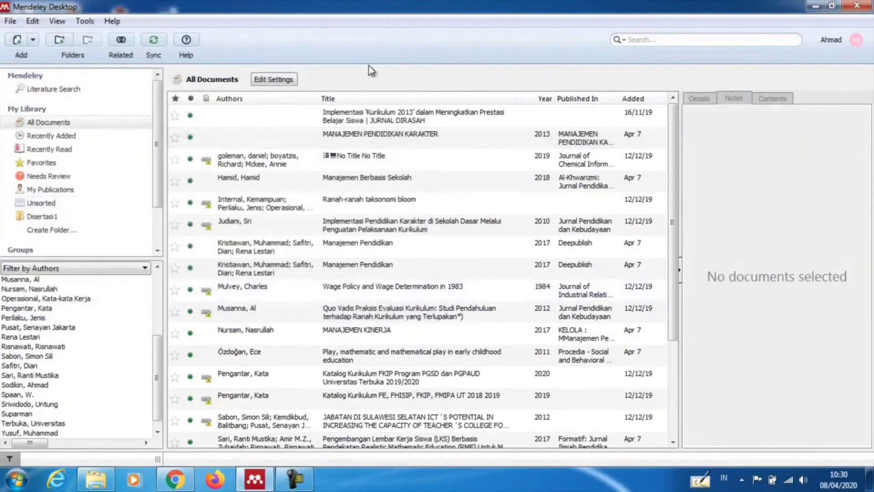
{"action": "left_click", "coordinate": [154, 42]}
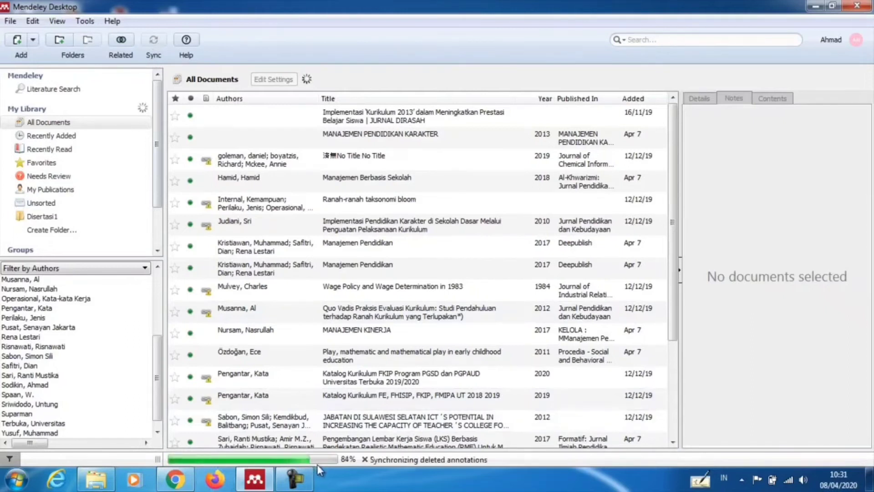
Step: Open the "Pendidikan Karakter Berbasis Qurani dan Kearifan Lokal" paper at the end of the library and examine its bibliographic details
{"action": "left_click_drag", "start_coordinate": [673, 133], "coordinate": [692, 275]}
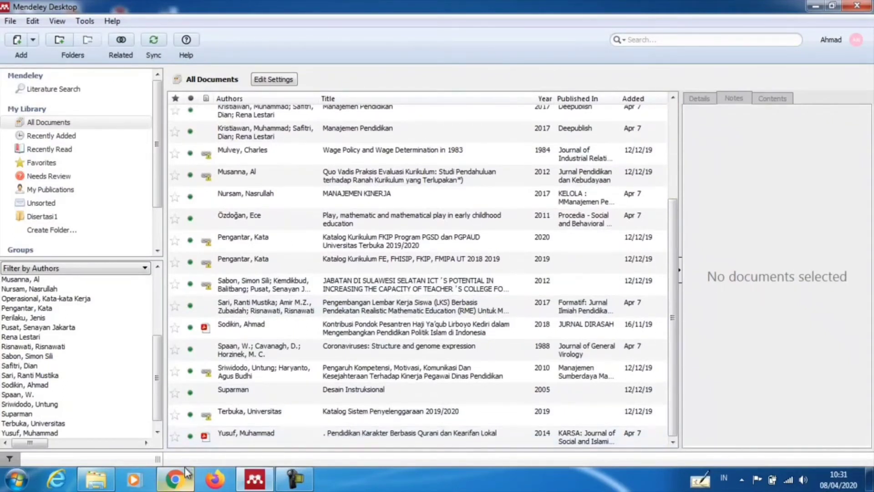
{"action": "double_click", "coordinate": [292, 442]}
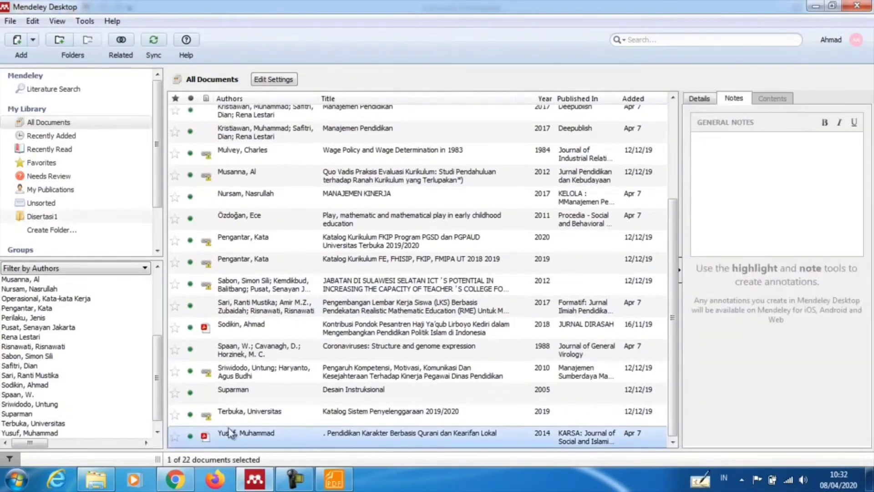
{"action": "left_click", "coordinate": [700, 98]}
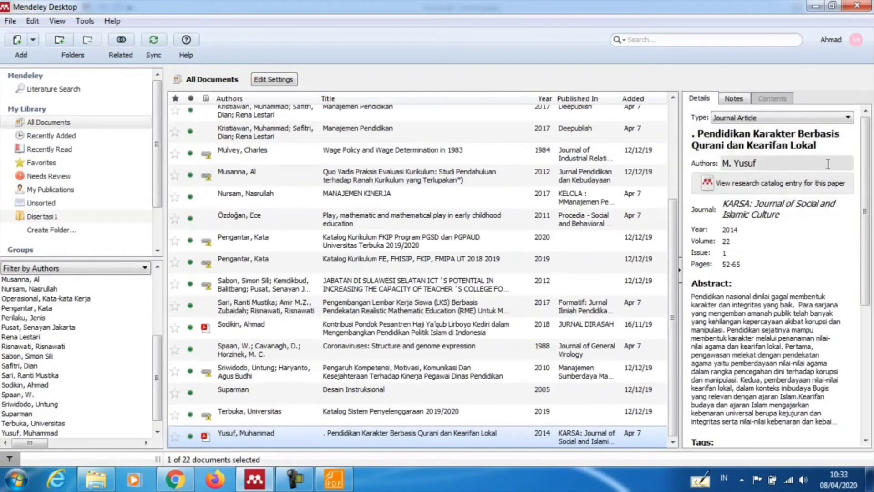
{"action": "left_click_drag", "start_coordinate": [865, 161], "coordinate": [872, 298]}
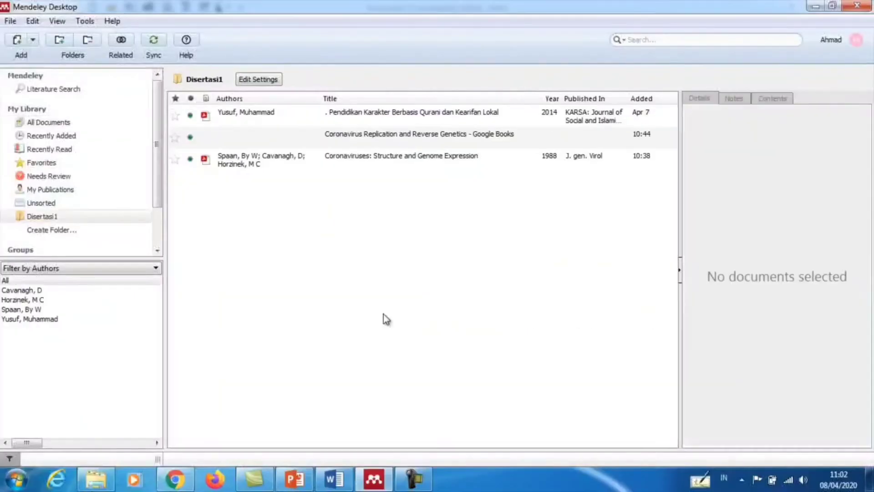
Step: Switch to the Word document and read through the BAB II PEMBAHASAN text for a place to cite
{"action": "left_click", "coordinate": [334, 478]}
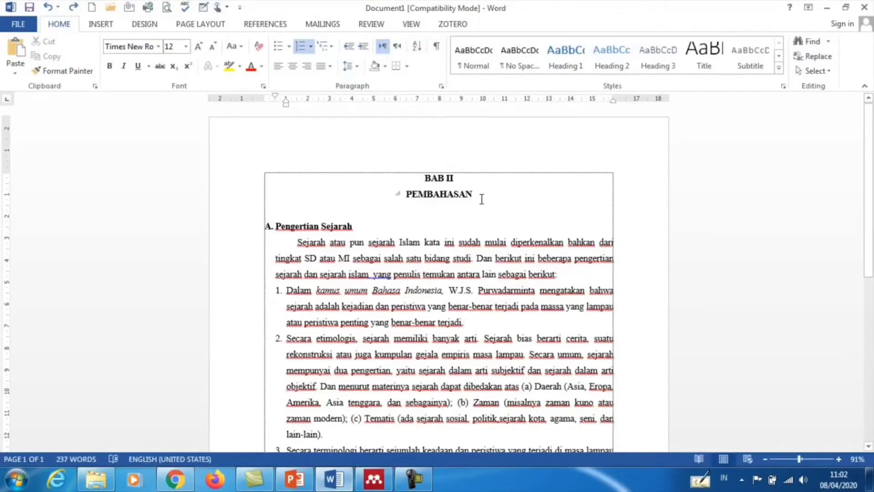
{"action": "scroll", "coordinate": [482, 199], "scroll_direction": "down", "scroll_amount": 7}
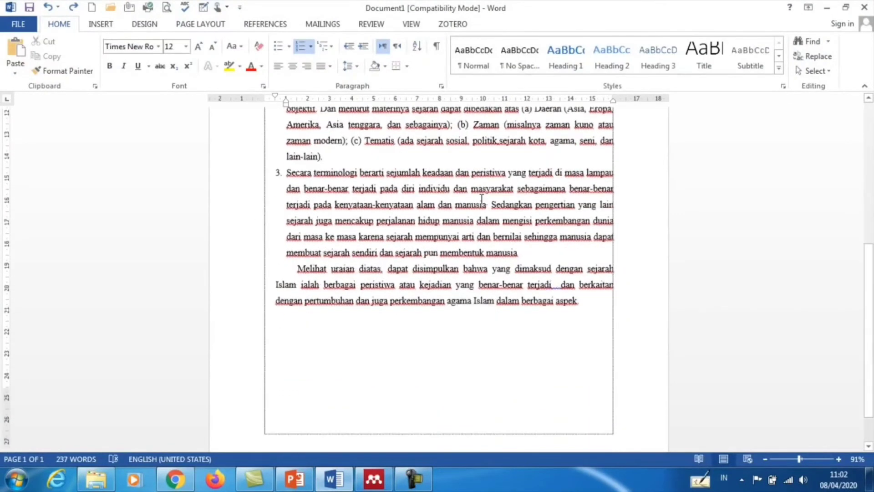
{"action": "scroll", "coordinate": [479, 209], "scroll_direction": "up", "scroll_amount": 7}
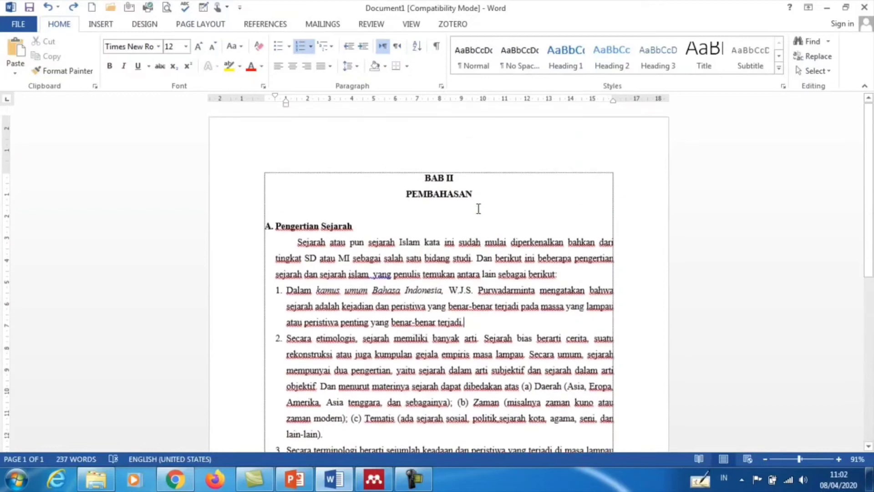
{"action": "scroll", "coordinate": [468, 314], "scroll_direction": "down", "scroll_amount": 5}
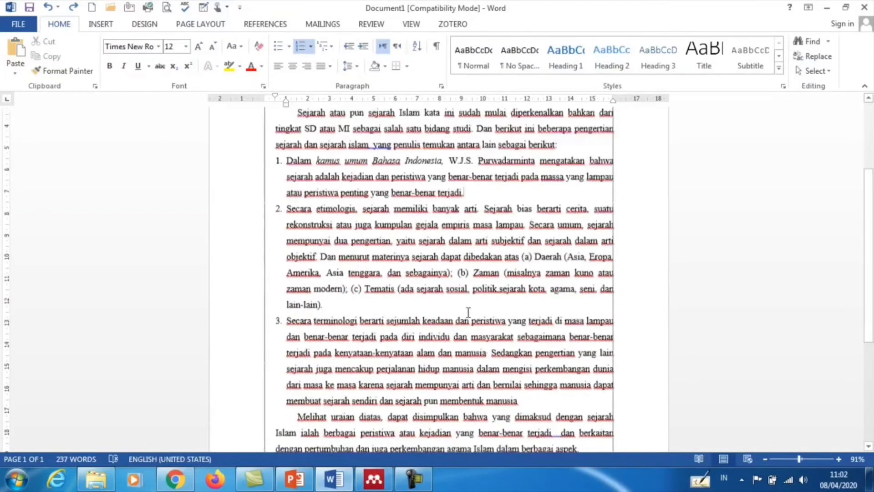
{"action": "scroll", "coordinate": [468, 314], "scroll_direction": "up", "scroll_amount": 3}
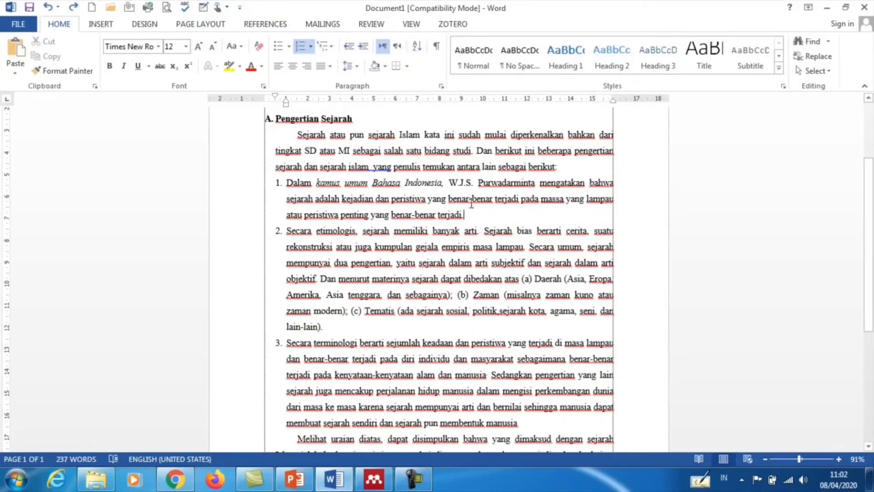
Step: Cite the "Pendidikan Karakter Berbasis Qurani dan Kearifan Lokal" paper from the Mendeley library after "salah satu bidang studi" in the opening paragraph
{"action": "left_click", "coordinate": [472, 151]}
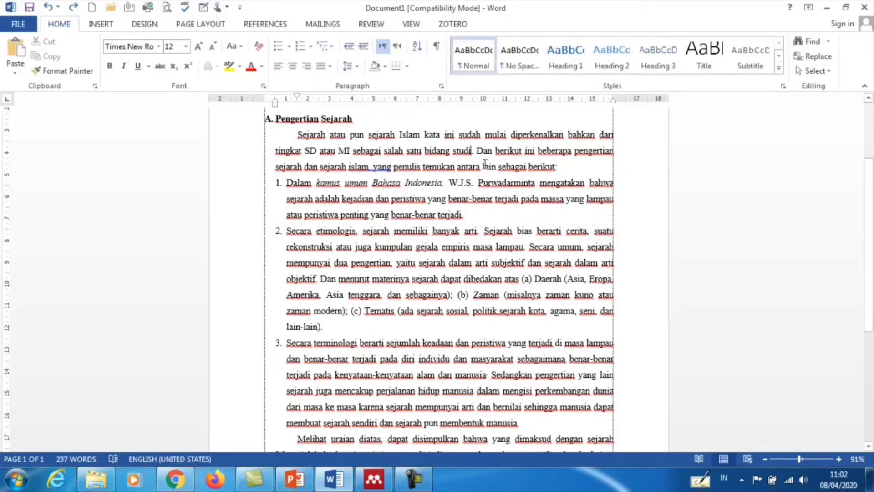
{"action": "scroll", "coordinate": [484, 167], "scroll_direction": "up", "scroll_amount": 3}
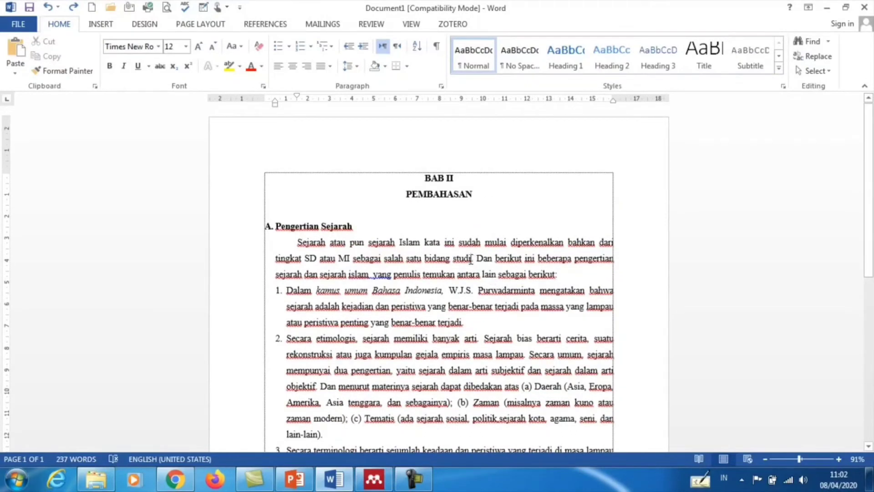
{"action": "left_click", "coordinate": [265, 25]}
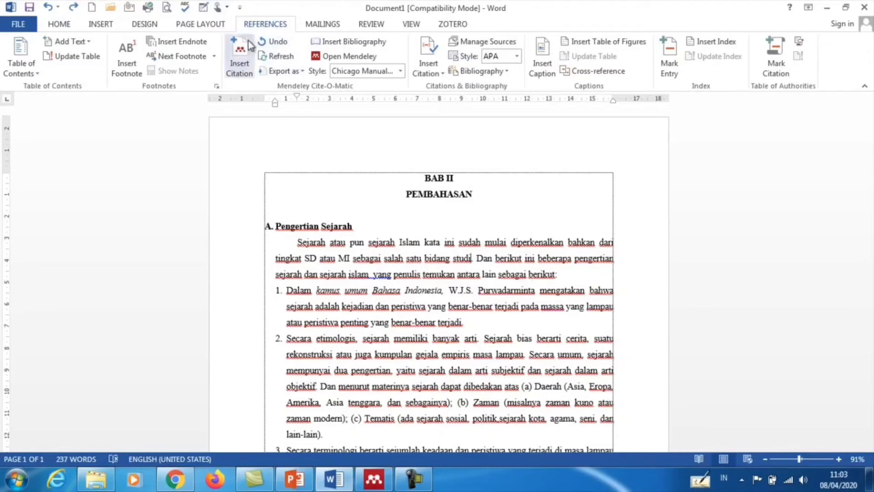
{"action": "left_click", "coordinate": [238, 49]}
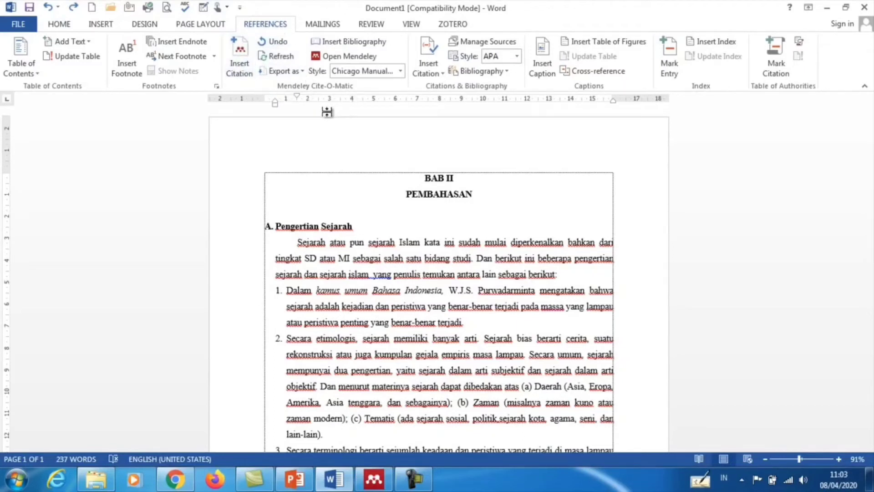
{"action": "left_click", "coordinate": [243, 55]}
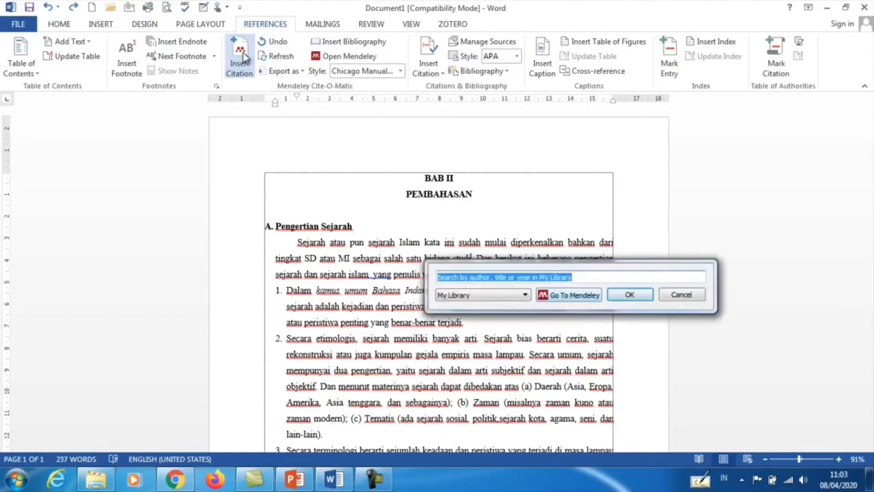
{"action": "left_click", "coordinate": [591, 278]}
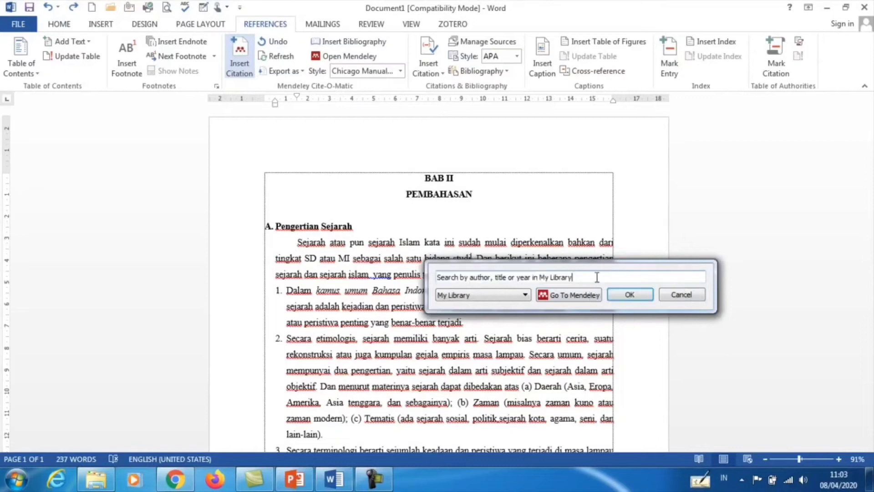
{"action": "left_click", "coordinate": [567, 298]}
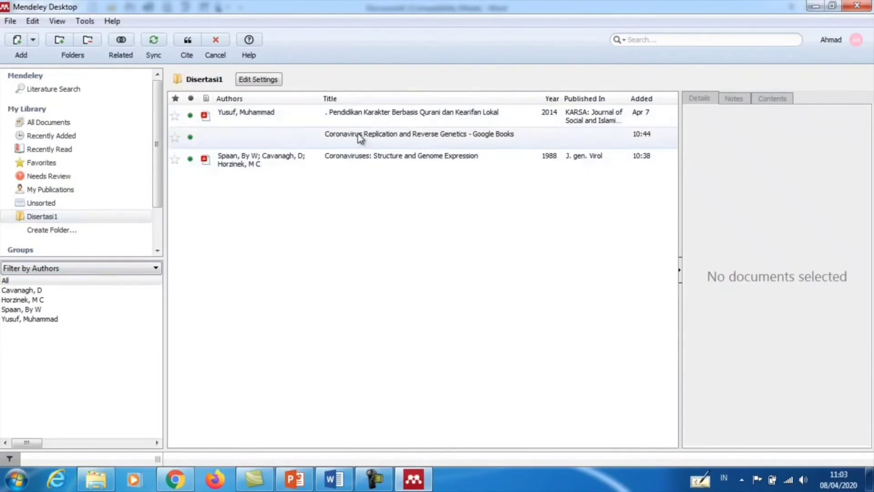
{"action": "left_click", "coordinate": [361, 116]}
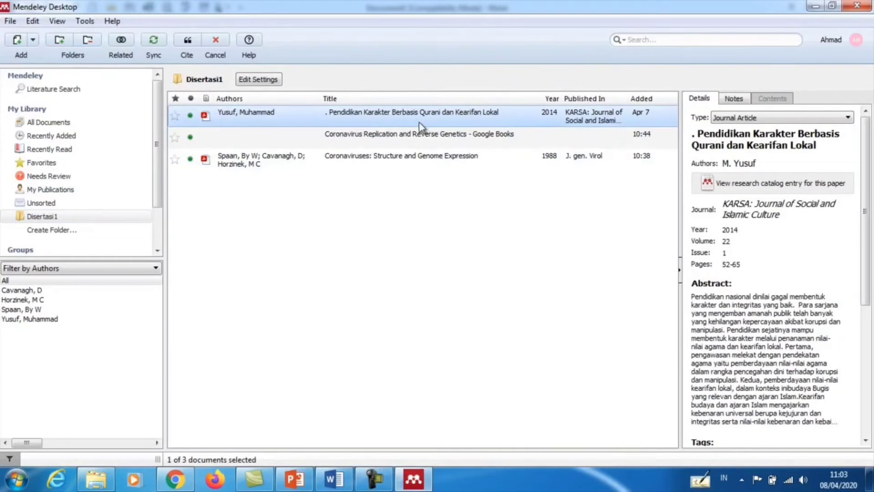
{"action": "left_click", "coordinate": [190, 42]}
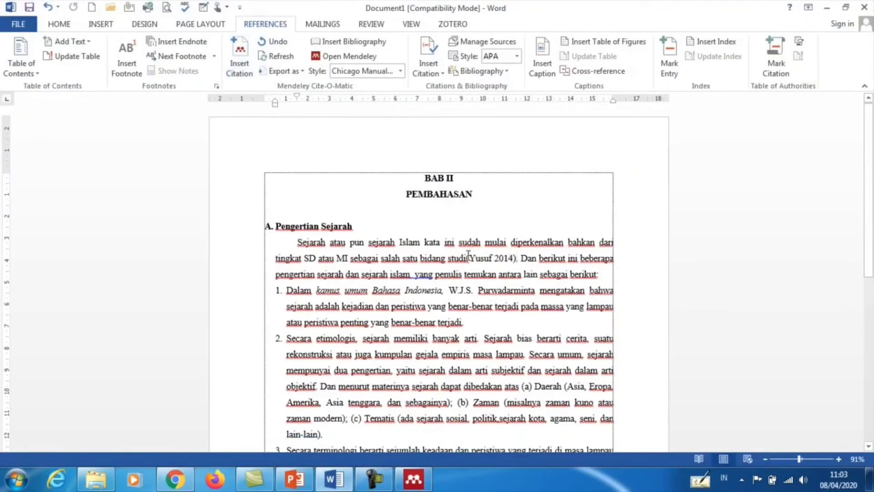
Step: Switch the Mendeley citation style to Modern Humanities Research Association 3rd edition (note with bibliography) and inspect the footnote at the page's end
{"action": "scroll", "coordinate": [498, 258], "scroll_direction": "down", "scroll_amount": 3}
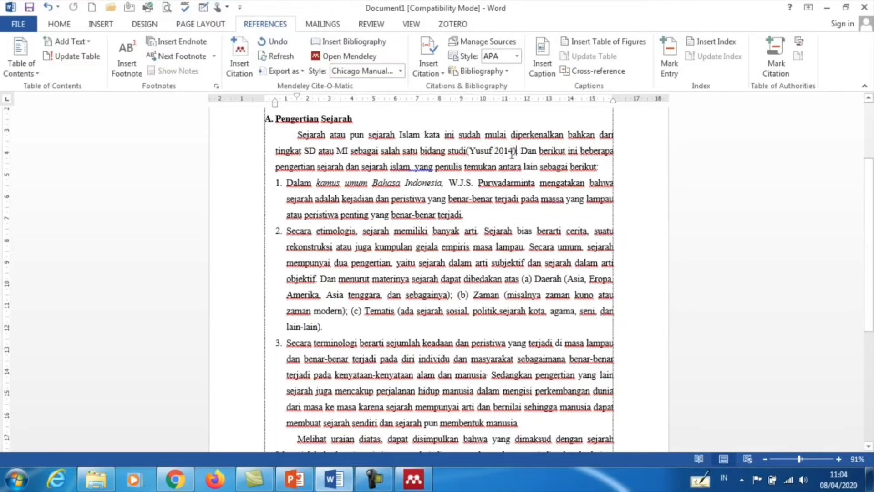
{"action": "scroll", "coordinate": [513, 152], "scroll_direction": "up", "scroll_amount": 2}
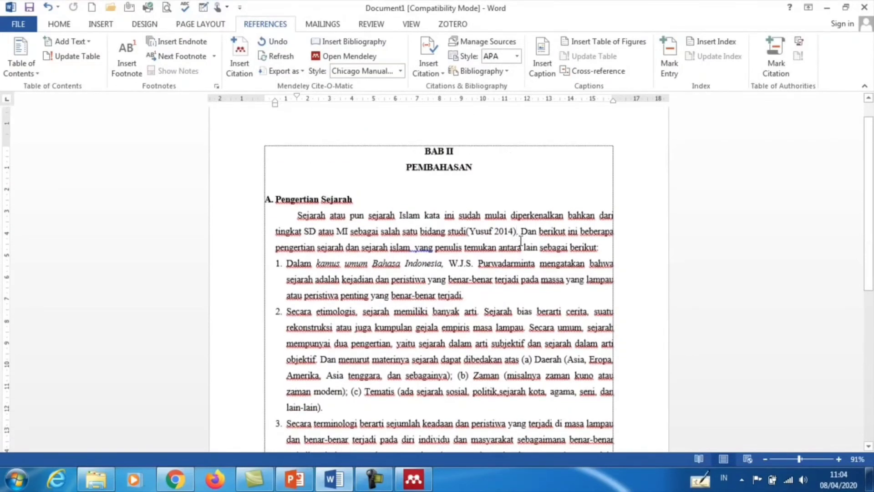
{"action": "scroll", "coordinate": [492, 230], "scroll_direction": "down", "scroll_amount": 7}
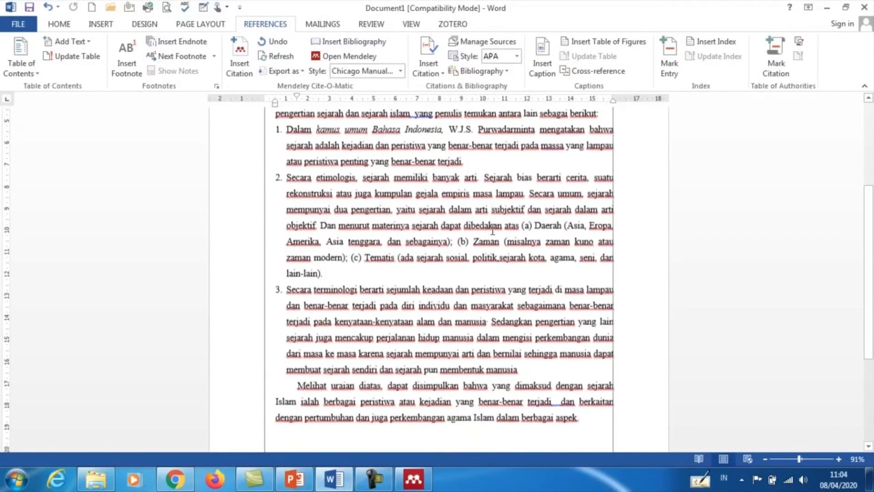
{"action": "scroll", "coordinate": [494, 228], "scroll_direction": "up", "scroll_amount": 7}
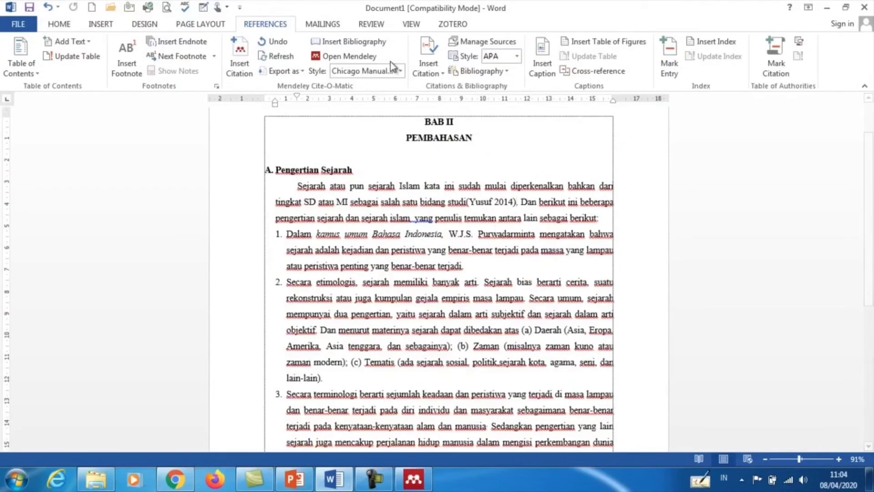
{"action": "left_click", "coordinate": [401, 72]}
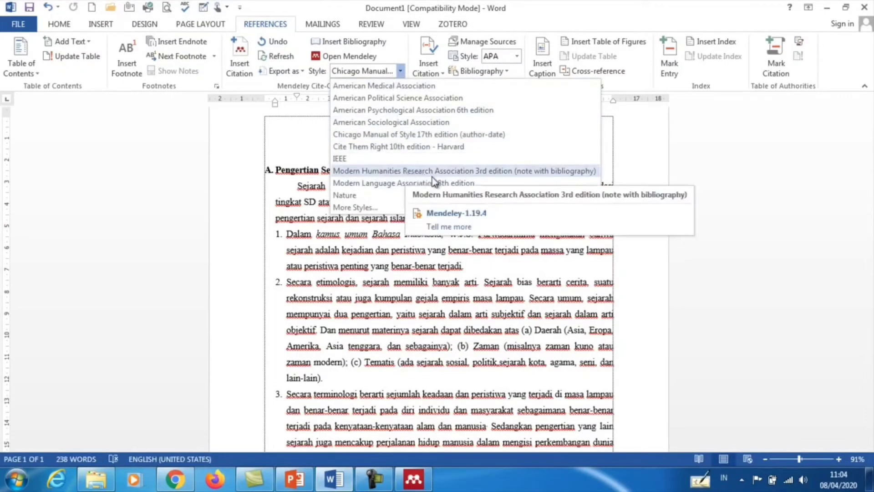
{"action": "left_click", "coordinate": [488, 171]}
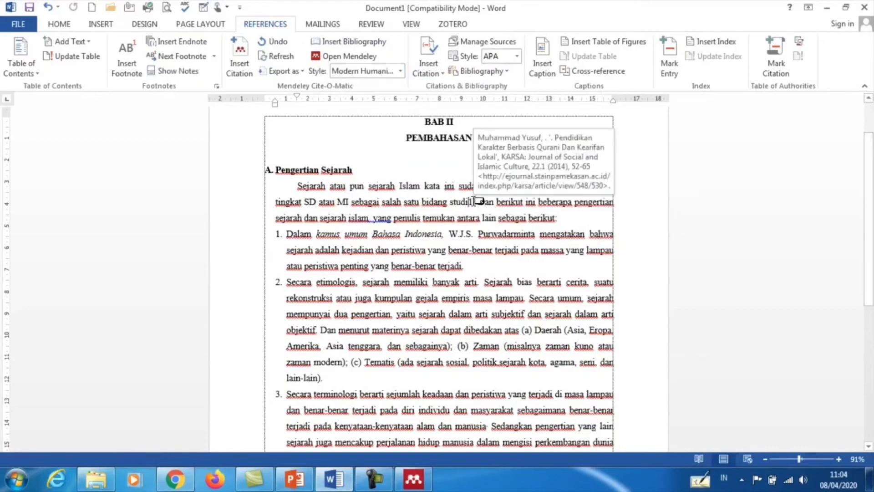
{"action": "scroll", "coordinate": [478, 202], "scroll_direction": "down", "scroll_amount": 2}
{"action": "scroll", "coordinate": [477, 201], "scroll_direction": "down", "scroll_amount": 4}
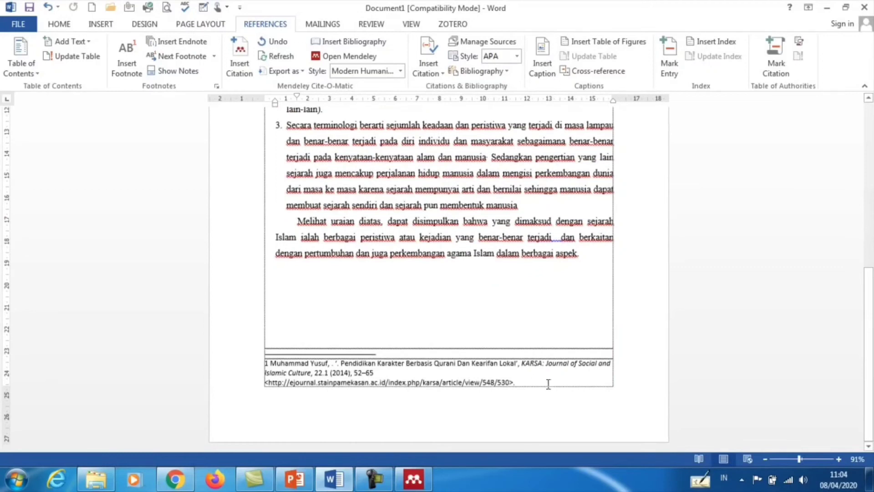
{"action": "scroll", "coordinate": [539, 387], "scroll_direction": "up", "scroll_amount": 5}
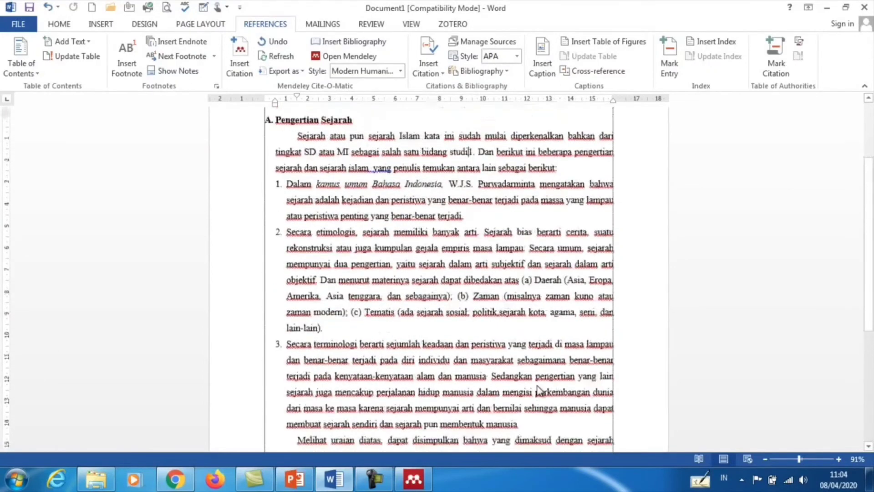
{"action": "scroll", "coordinate": [537, 386], "scroll_direction": "up", "scroll_amount": 2}
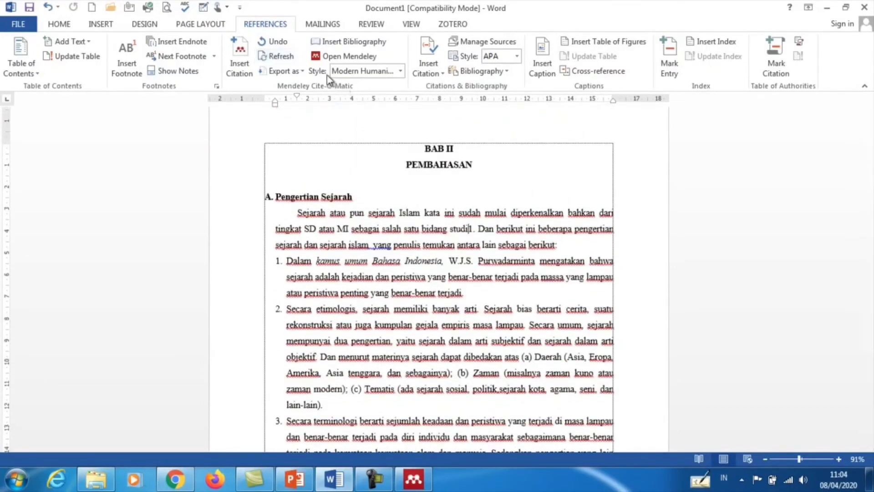
Step: Change the Mendeley citation style to Chicago Manual of Style 17th edition (author-date) and look over the page
{"action": "left_click", "coordinate": [400, 70]}
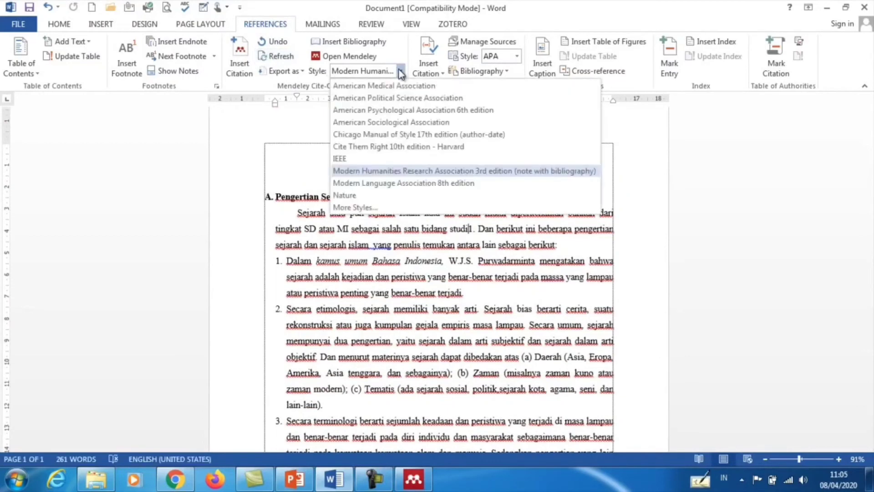
{"action": "left_click", "coordinate": [406, 135]}
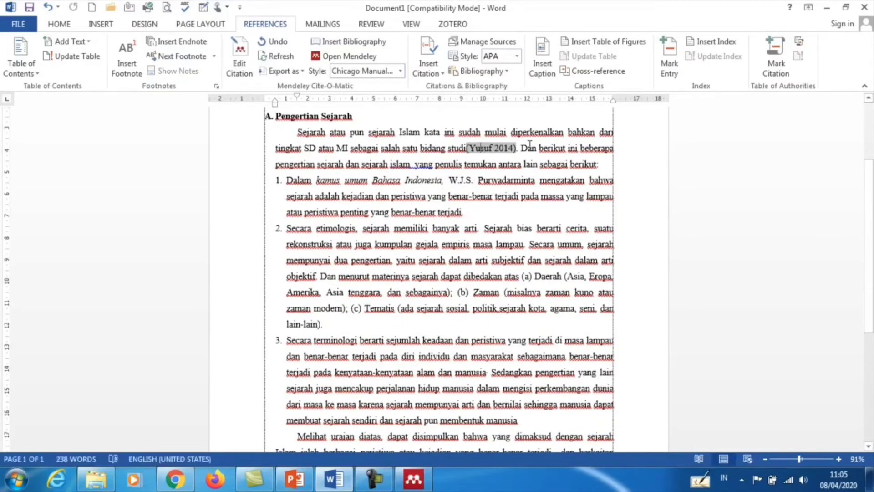
{"action": "scroll", "coordinate": [455, 273], "scroll_direction": "down", "scroll_amount": 5}
{"action": "scroll", "coordinate": [436, 347], "scroll_direction": "up", "scroll_amount": 6}
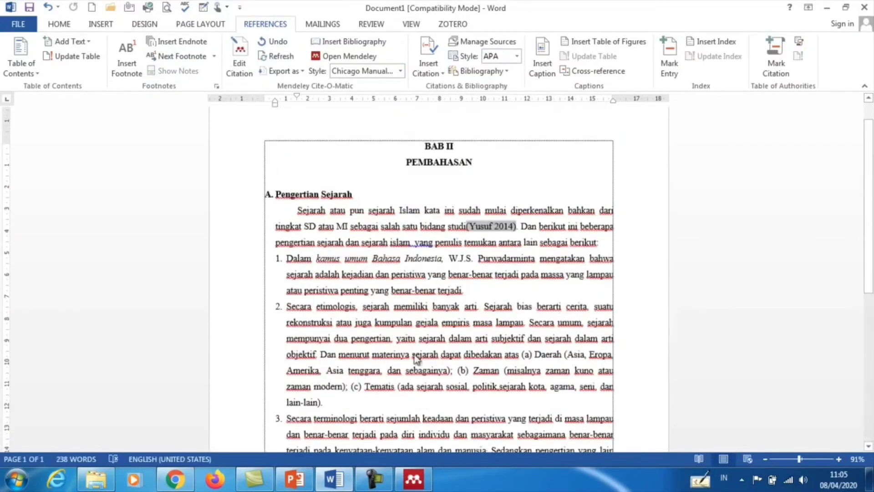
Step: Set the Mendeley citation style to American Medical Association and check the citation and the end of the page
{"action": "left_click", "coordinate": [401, 71]}
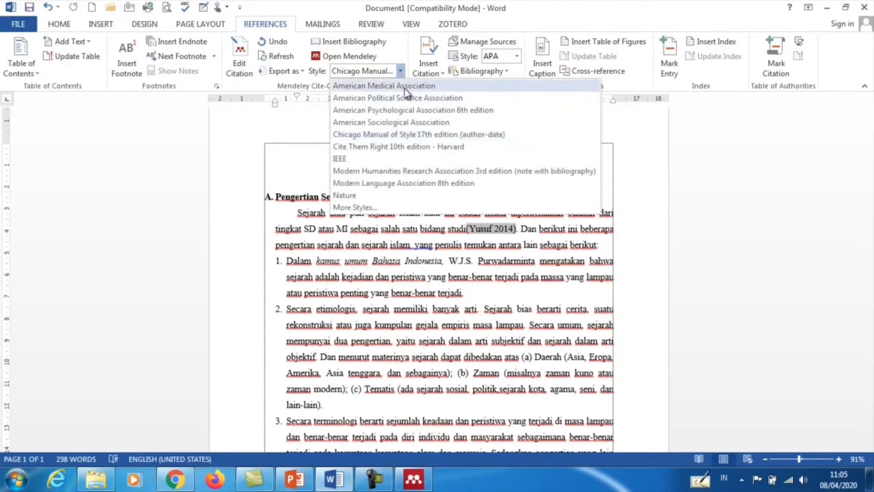
{"action": "left_click", "coordinate": [403, 87]}
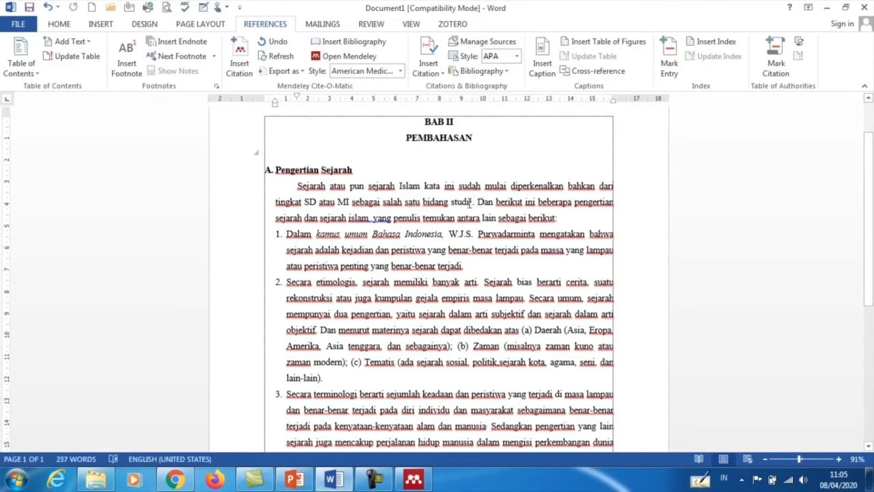
{"action": "scroll", "coordinate": [469, 203], "scroll_direction": "down", "scroll_amount": 6}
{"action": "scroll", "coordinate": [477, 378], "scroll_direction": "up", "scroll_amount": 6}
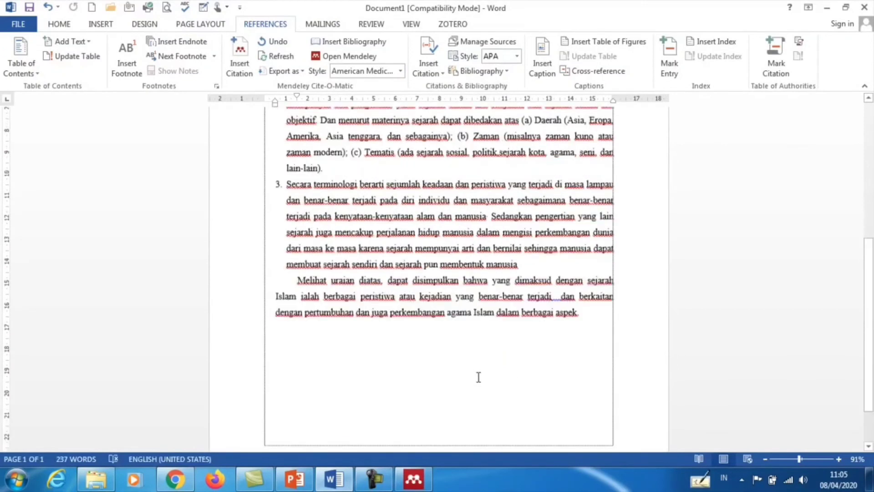
Step: Try the Nature citation style on the document and check how the citation looks in the opening paragraph
{"action": "left_click", "coordinate": [400, 71]}
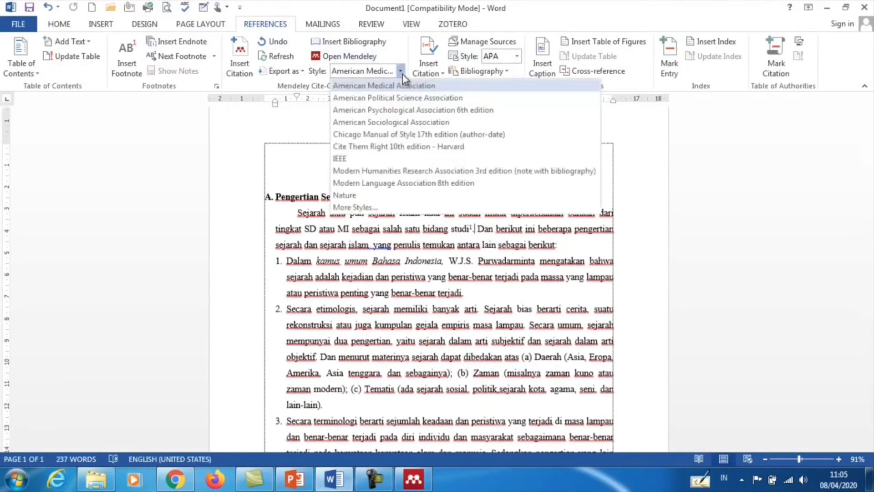
{"action": "left_click", "coordinate": [395, 196]}
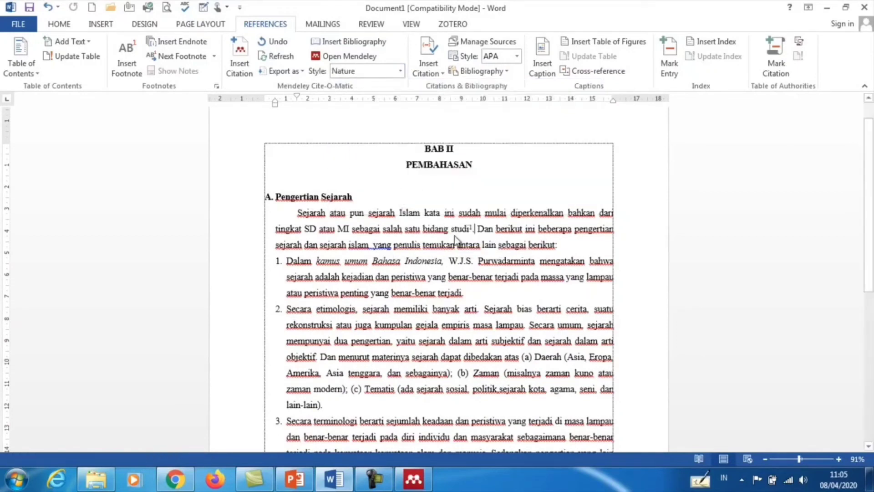
{"action": "scroll", "coordinate": [486, 232], "scroll_direction": "down", "scroll_amount": 3}
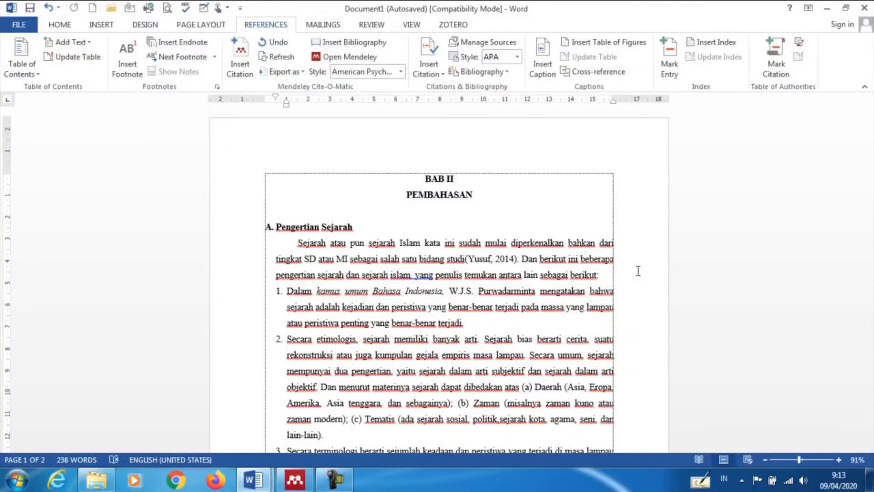
Step: Enter the heading DAFTAR PUSTAKA without indentation at the start of a new page following the closing paragraph
{"action": "left_click", "coordinate": [327, 287]}
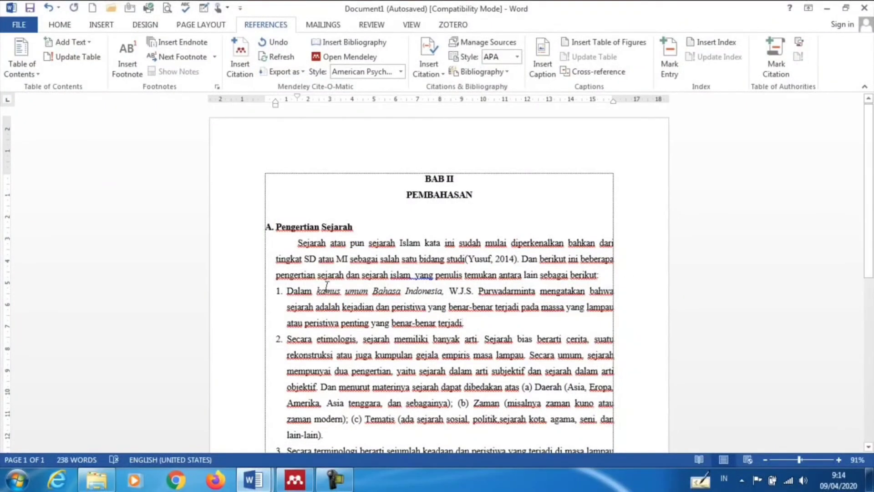
{"action": "scroll", "coordinate": [327, 286], "scroll_direction": "down", "scroll_amount": 7}
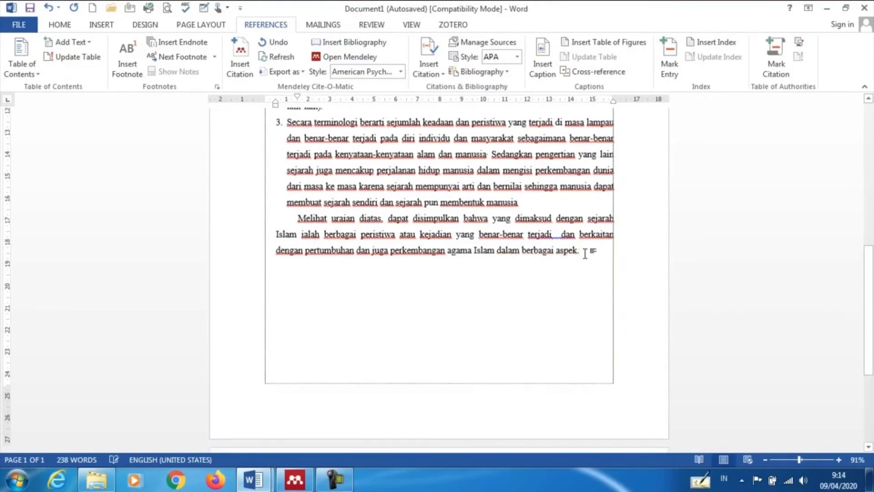
{"action": "key", "text": "ctrl+Return"}
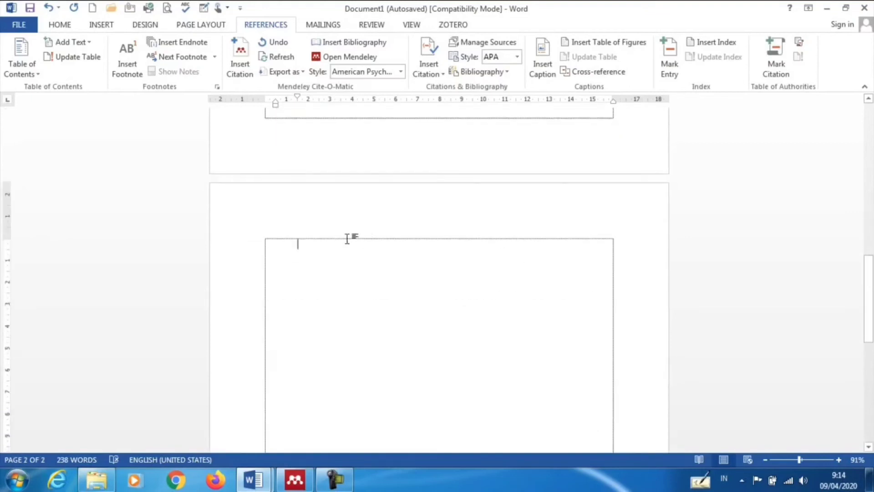
{"action": "key", "text": "BackSpace"}
{"action": "key", "text": "BackSpace"}
{"action": "key", "text": "Caps_Lock"}
{"action": "type", "text": "DAF"}
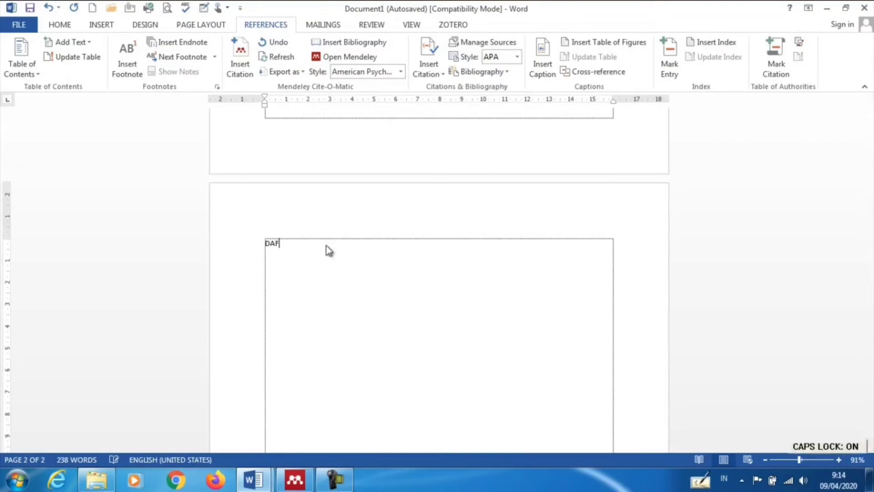
{"action": "type", "text": "TAR PUSTAKA"}
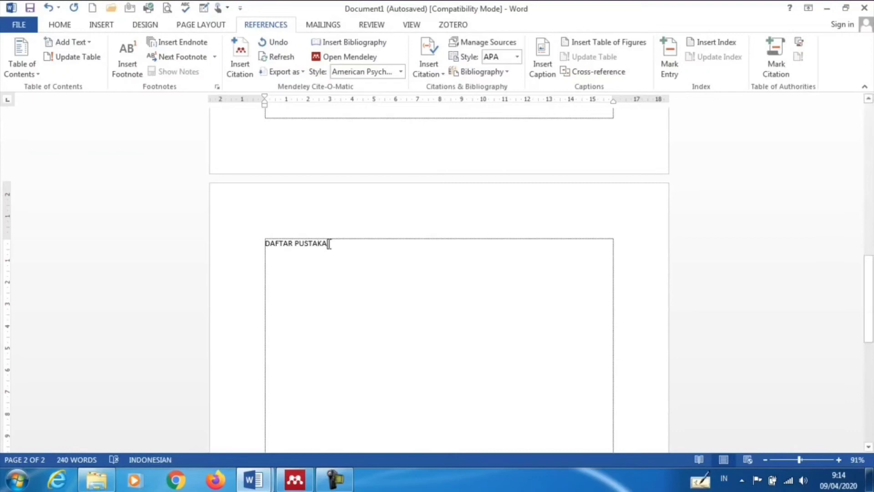
Step: Make the DAFTAR PUSTAKA heading bold and center it on the page
{"action": "left_click_drag", "start_coordinate": [328, 244], "coordinate": [266, 240]}
{"action": "key", "text": "ctrl+b"}
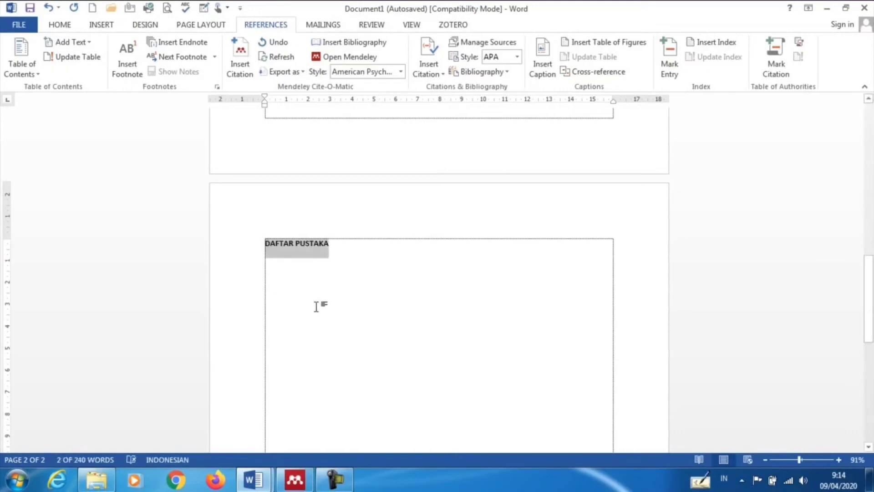
{"action": "key", "text": "ctrl+e"}
Step: Set the DAFTAR PUSTAKA heading's font to Times New Roman at size 12
{"action": "left_click", "coordinate": [486, 246]}
{"action": "left_click_drag", "start_coordinate": [486, 246], "coordinate": [406, 246]}
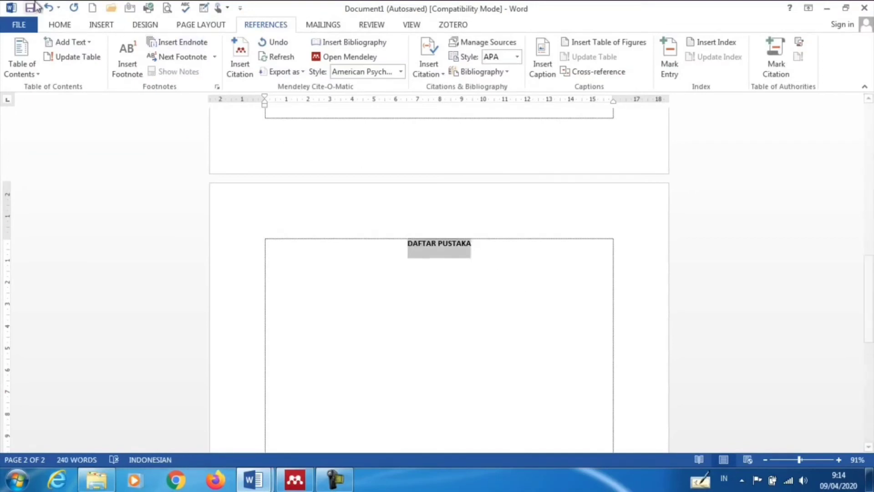
{"action": "left_click", "coordinate": [57, 27]}
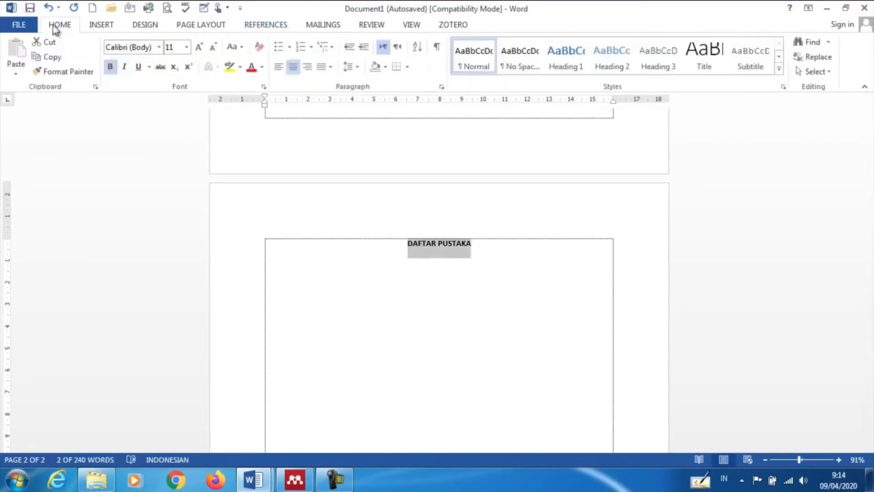
{"action": "left_click", "coordinate": [159, 47]}
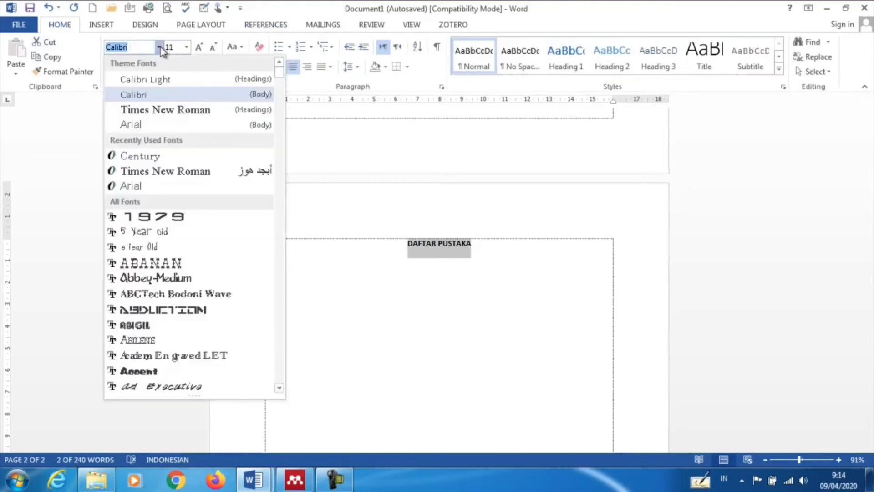
{"action": "left_click", "coordinate": [168, 111]}
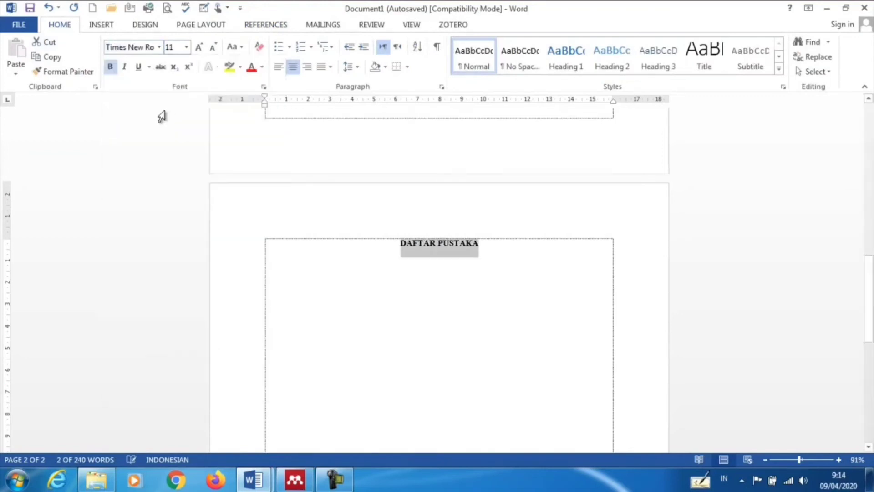
{"action": "left_click", "coordinate": [187, 47]}
{"action": "left_click", "coordinate": [171, 117]}
Step: Insert the Mendeley bibliography on a new left-aligned line below the DAFTAR PUSTAKA heading
{"action": "left_click", "coordinate": [508, 244]}
{"action": "key", "text": "Return"}
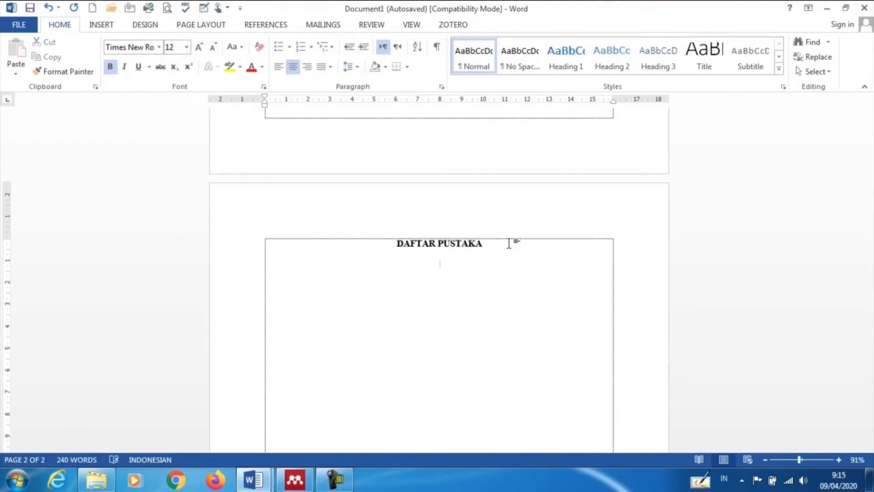
{"action": "key", "text": "ctrl+l"}
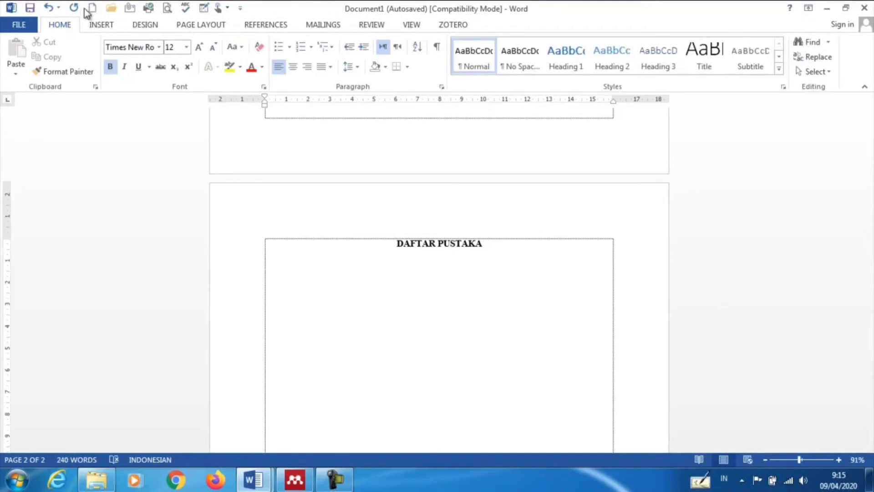
{"action": "left_click", "coordinate": [264, 26]}
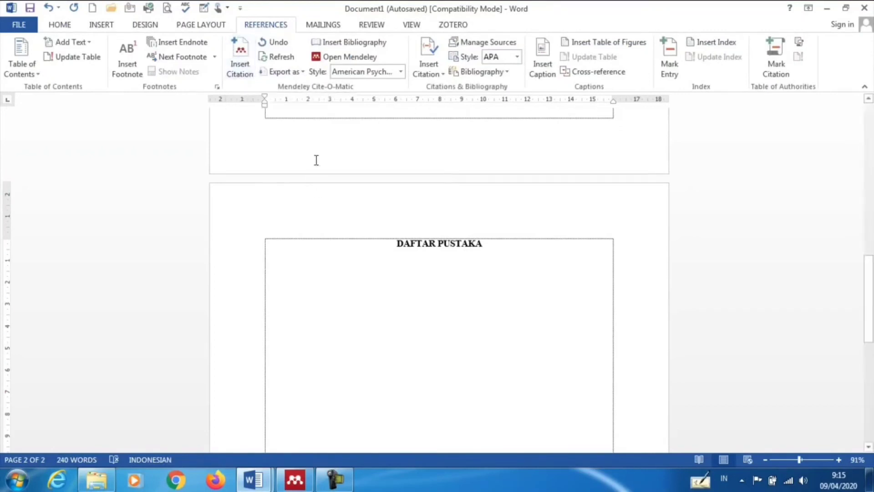
{"action": "left_click", "coordinate": [352, 44]}
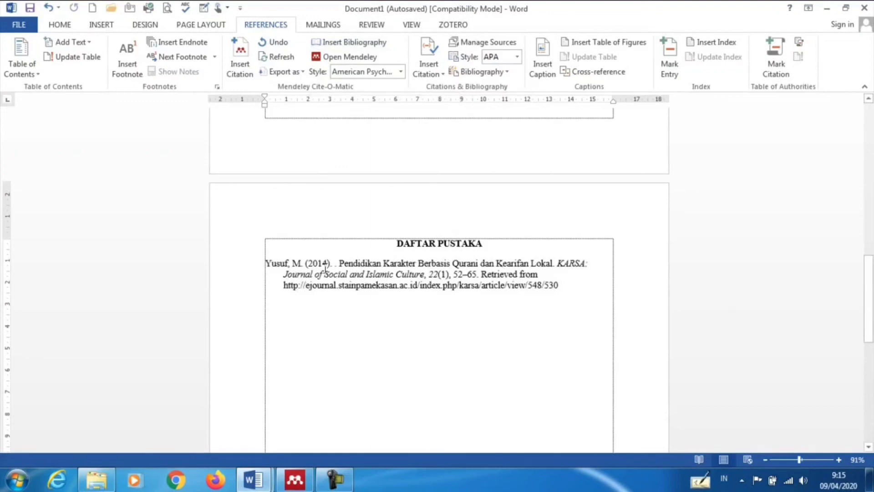
Step: Cite "Coronaviruses: Structure and Genome Expression" from the Mendeley library at the end of list item 1, before its full stop
{"action": "scroll", "coordinate": [346, 273], "scroll_direction": "up", "scroll_amount": 10}
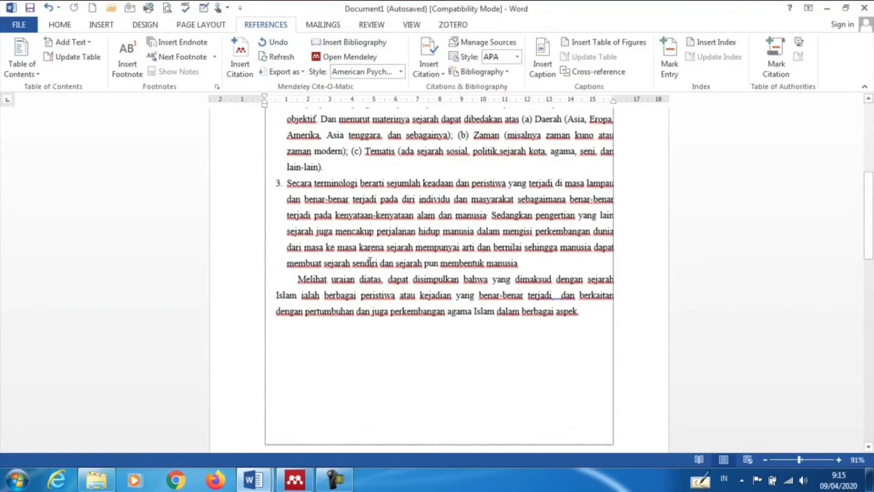
{"action": "scroll", "coordinate": [434, 231], "scroll_direction": "up", "scroll_amount": 3}
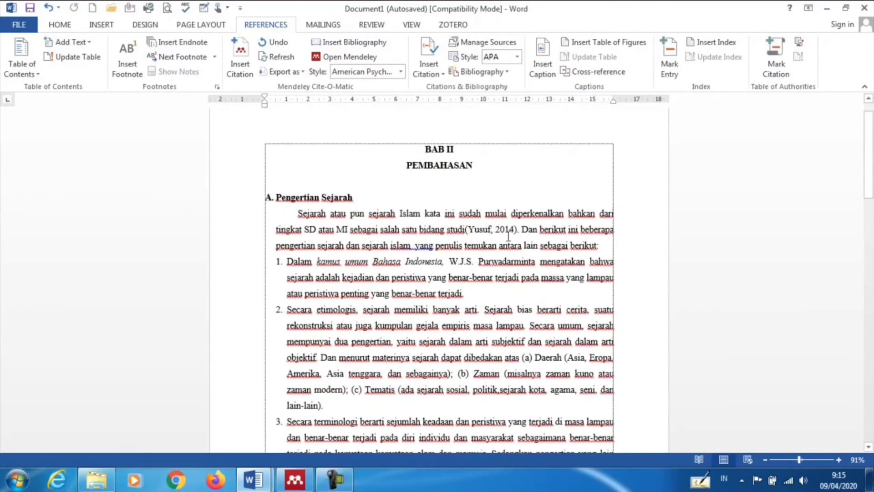
{"action": "scroll", "coordinate": [508, 236], "scroll_direction": "down", "scroll_amount": 6}
{"action": "scroll", "coordinate": [505, 235], "scroll_direction": "up", "scroll_amount": 6}
{"action": "scroll", "coordinate": [506, 235], "scroll_direction": "down", "scroll_amount": 10}
{"action": "scroll", "coordinate": [505, 237], "scroll_direction": "up", "scroll_amount": 10}
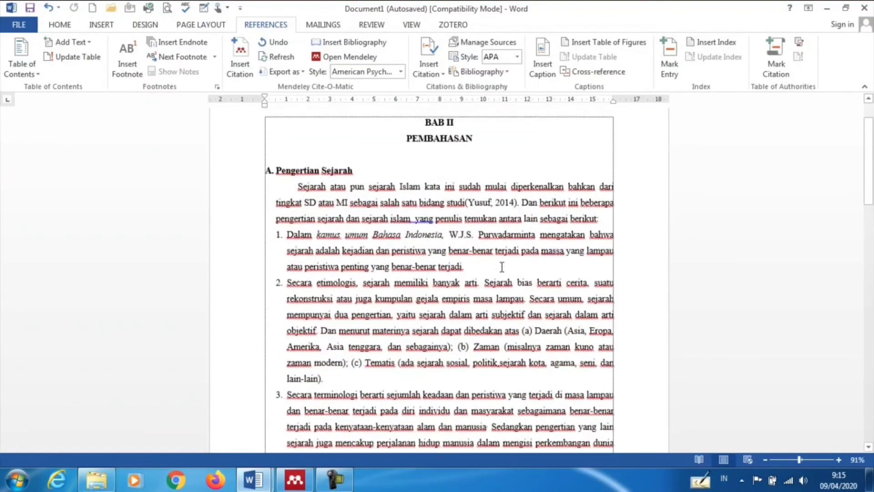
{"action": "left_click", "coordinate": [463, 267]}
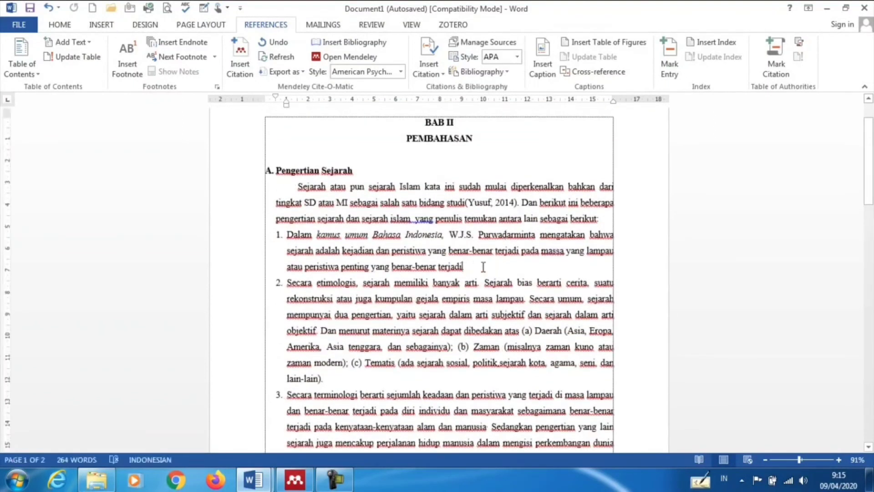
{"action": "type", "text": "."}
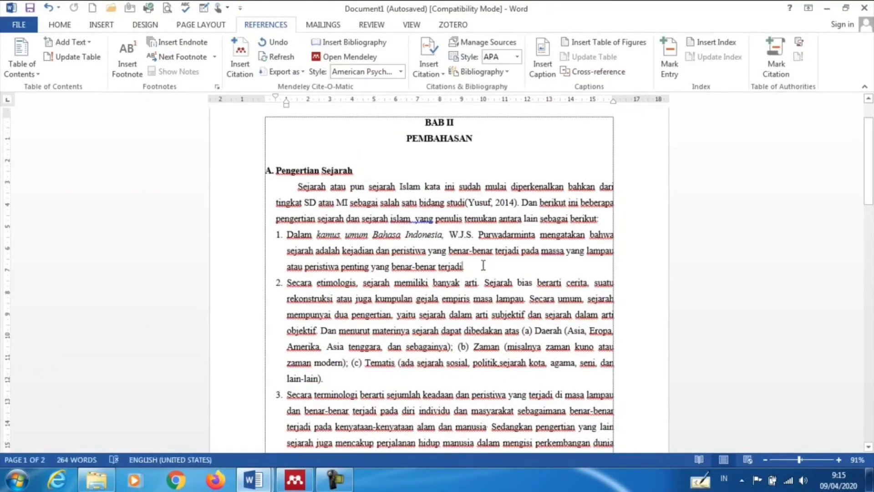
{"action": "left_click", "coordinate": [243, 49]}
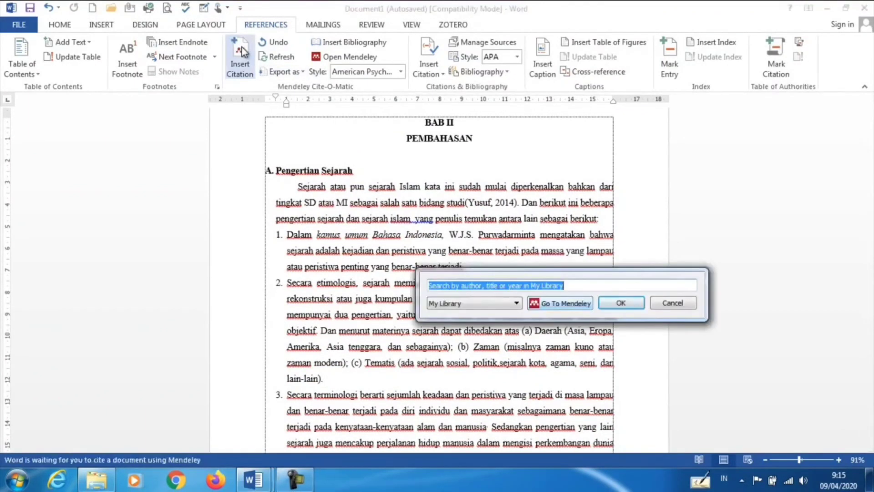
{"action": "left_click", "coordinate": [578, 302]}
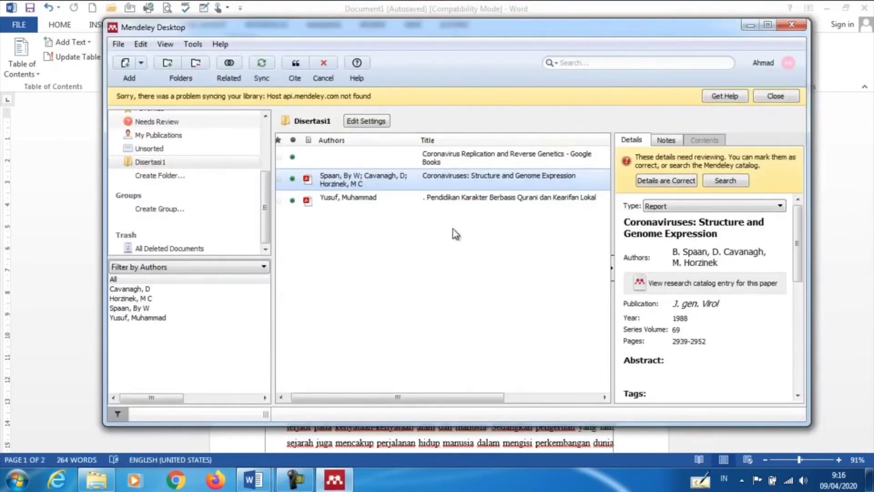
{"action": "left_click", "coordinate": [460, 204]}
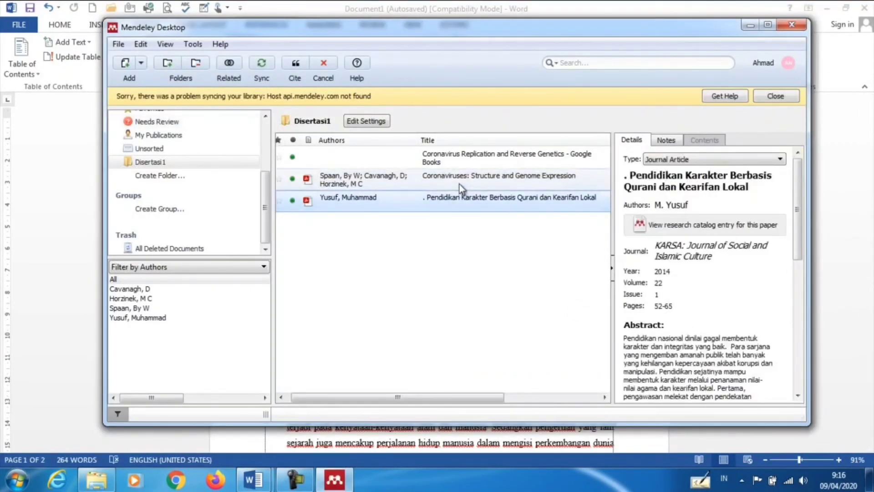
{"action": "left_click", "coordinate": [462, 183]}
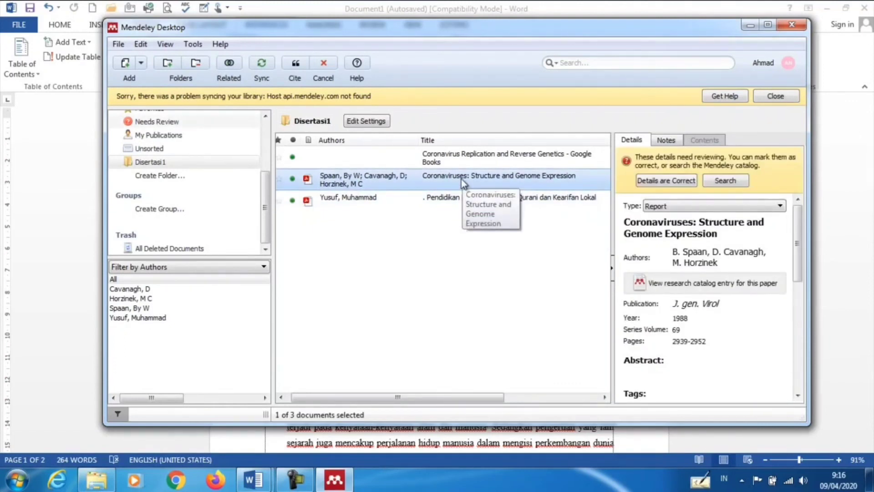
{"action": "left_click", "coordinate": [296, 66]}
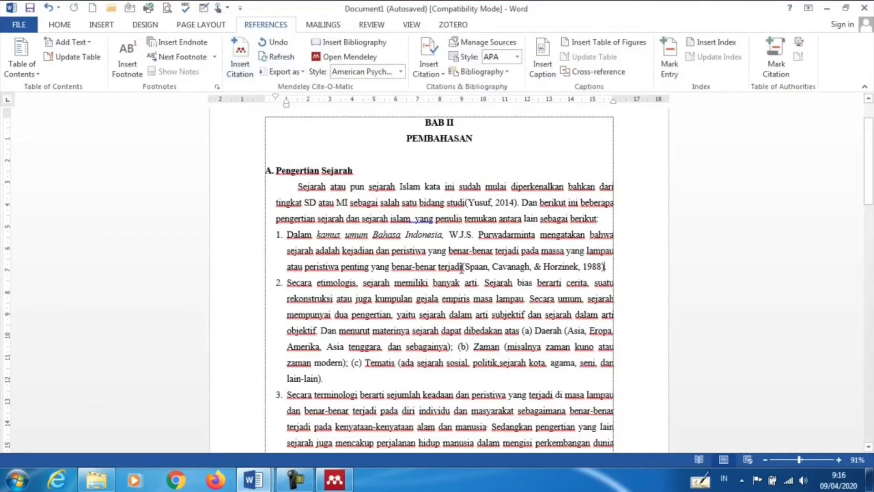
Step: Justify the bibliography entries below the DAFTAR PUSTAKA heading
{"action": "scroll", "coordinate": [579, 279], "scroll_direction": "down", "scroll_amount": 5}
{"action": "scroll", "coordinate": [577, 279], "scroll_direction": "down", "scroll_amount": 6}
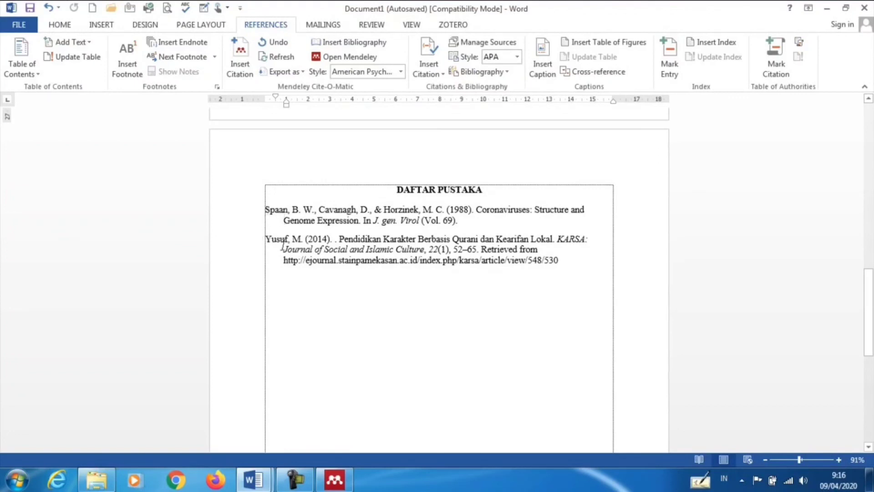
{"action": "left_click_drag", "start_coordinate": [264, 209], "coordinate": [610, 280]}
{"action": "left_click", "coordinate": [63, 26]}
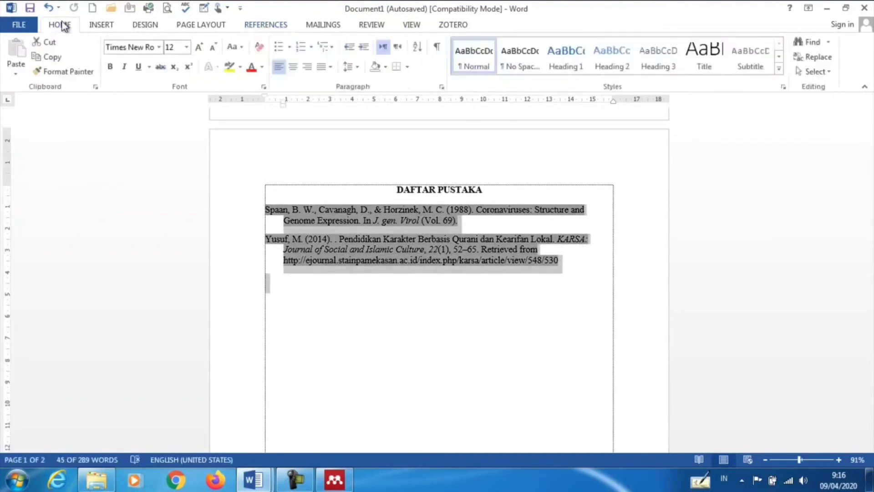
{"action": "left_click", "coordinate": [330, 67]}
{"action": "left_click", "coordinate": [325, 84]}
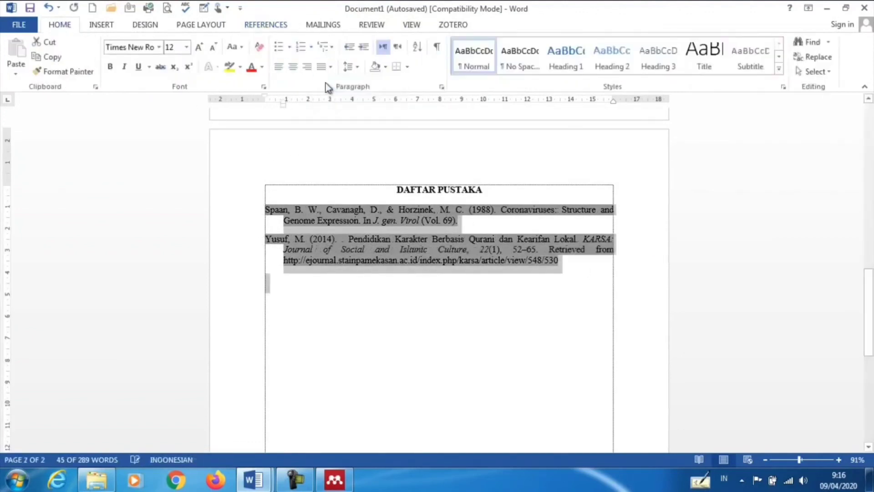
{"action": "left_click", "coordinate": [493, 226]}
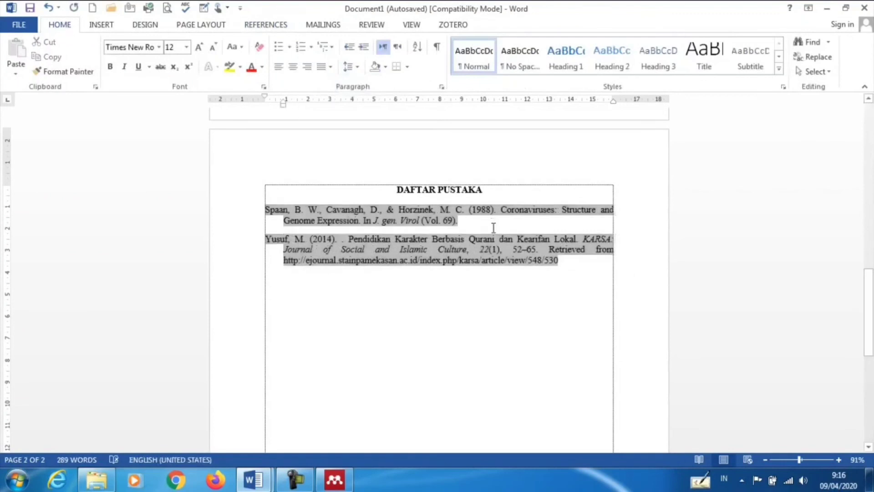
{"action": "left_click", "coordinate": [564, 290]}
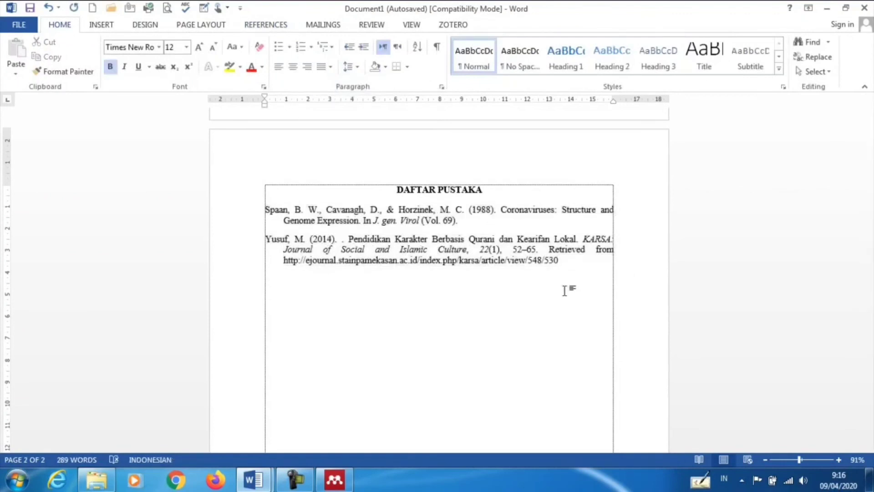